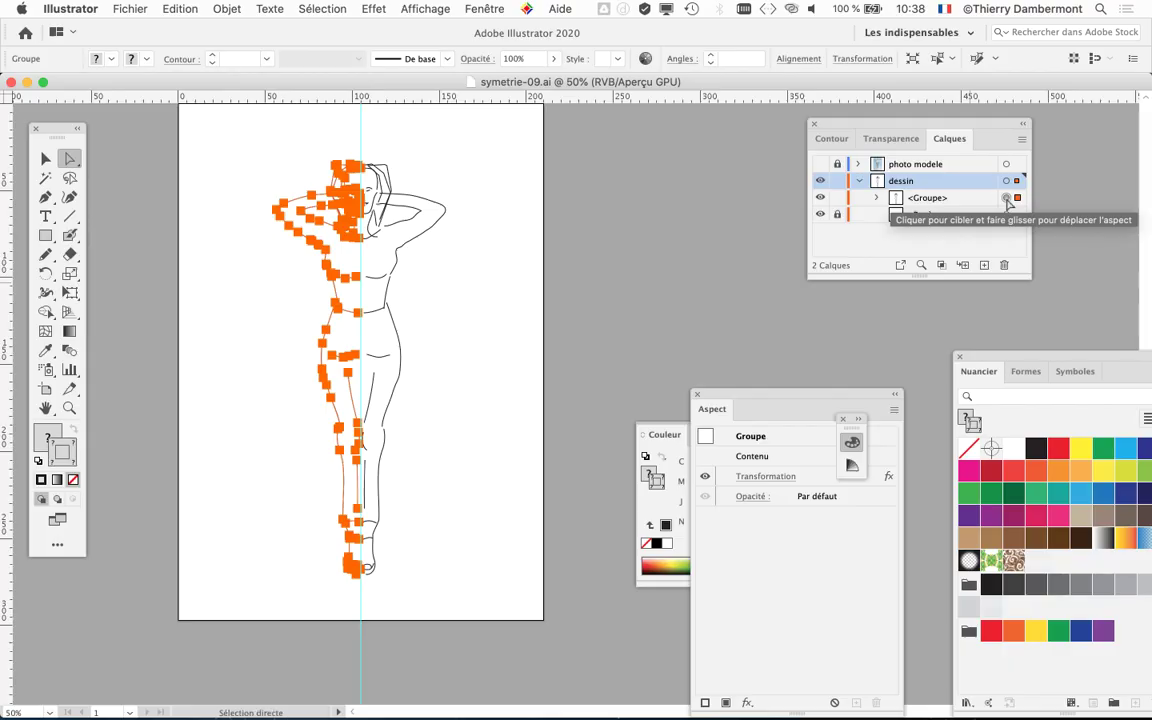
Step: Switch to the Group Selection tool and move the tools panel close to the small black rectangle above the artboard
scroll(320, 188, up, 2)
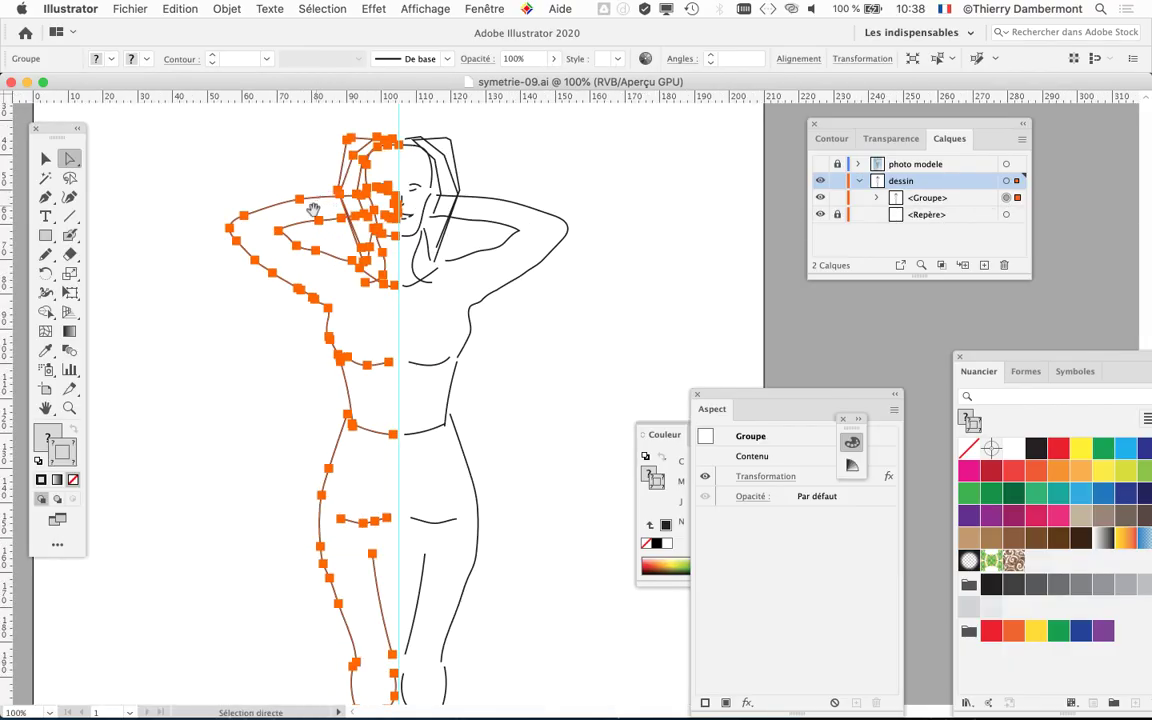
drag(313, 209, 213, 234)
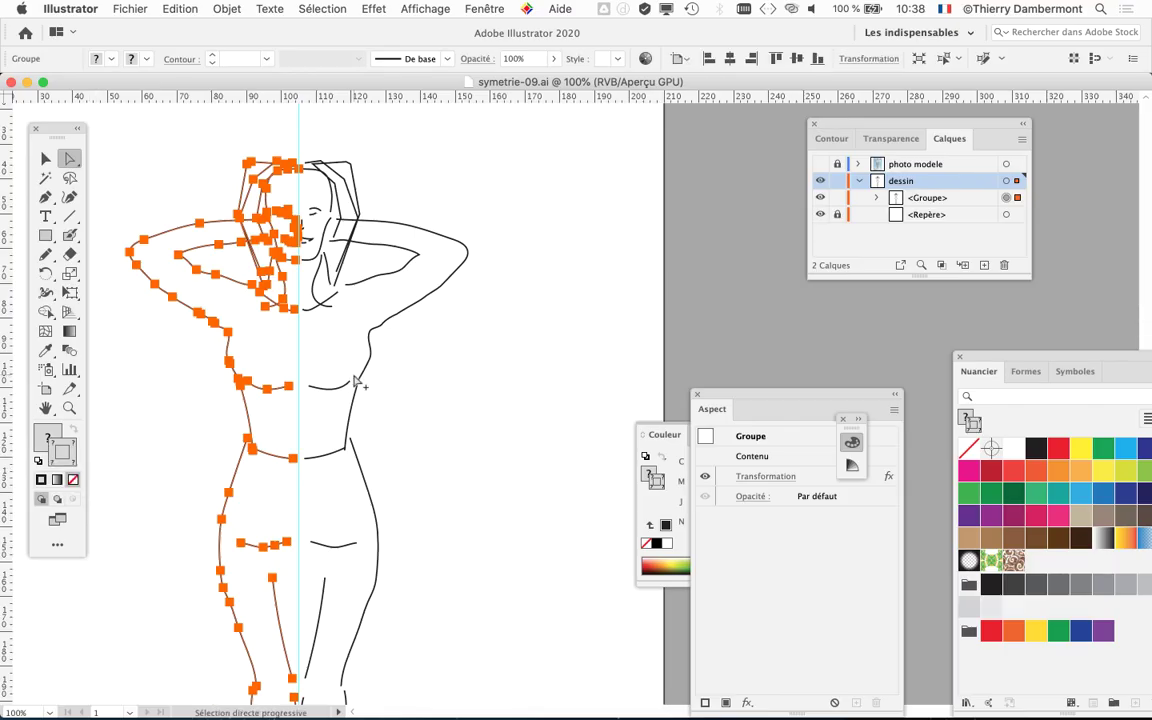
scroll(355, 385, down, 1)
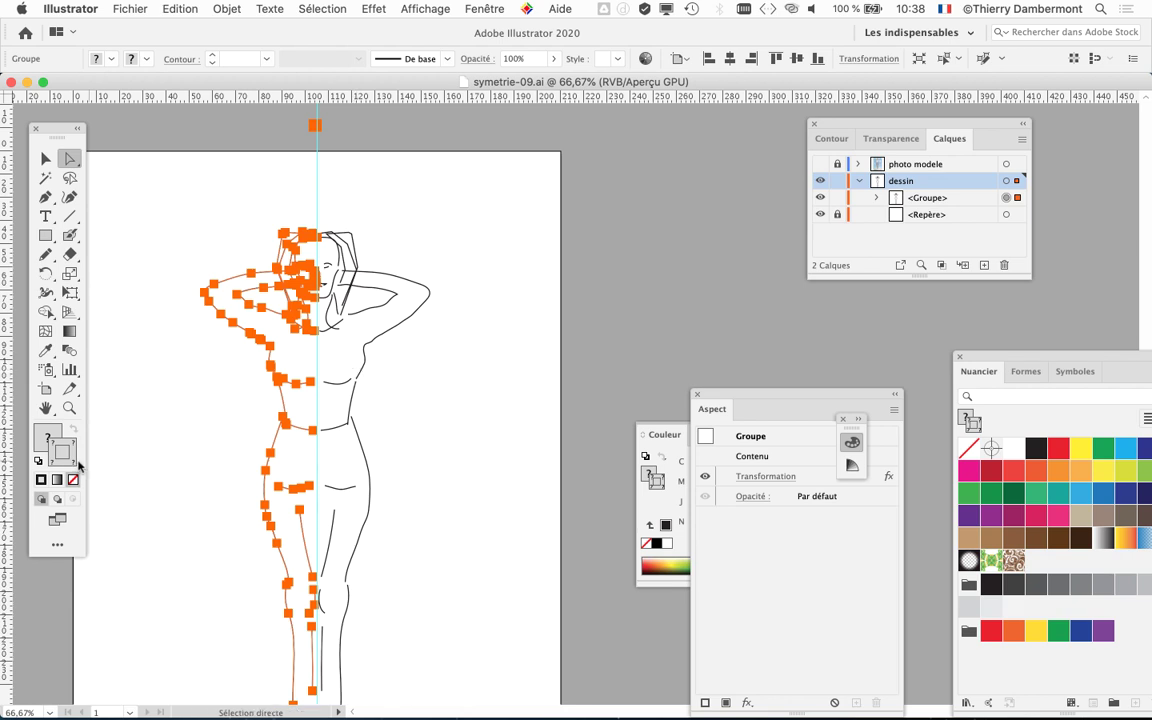
drag(455, 180, 492, 322)
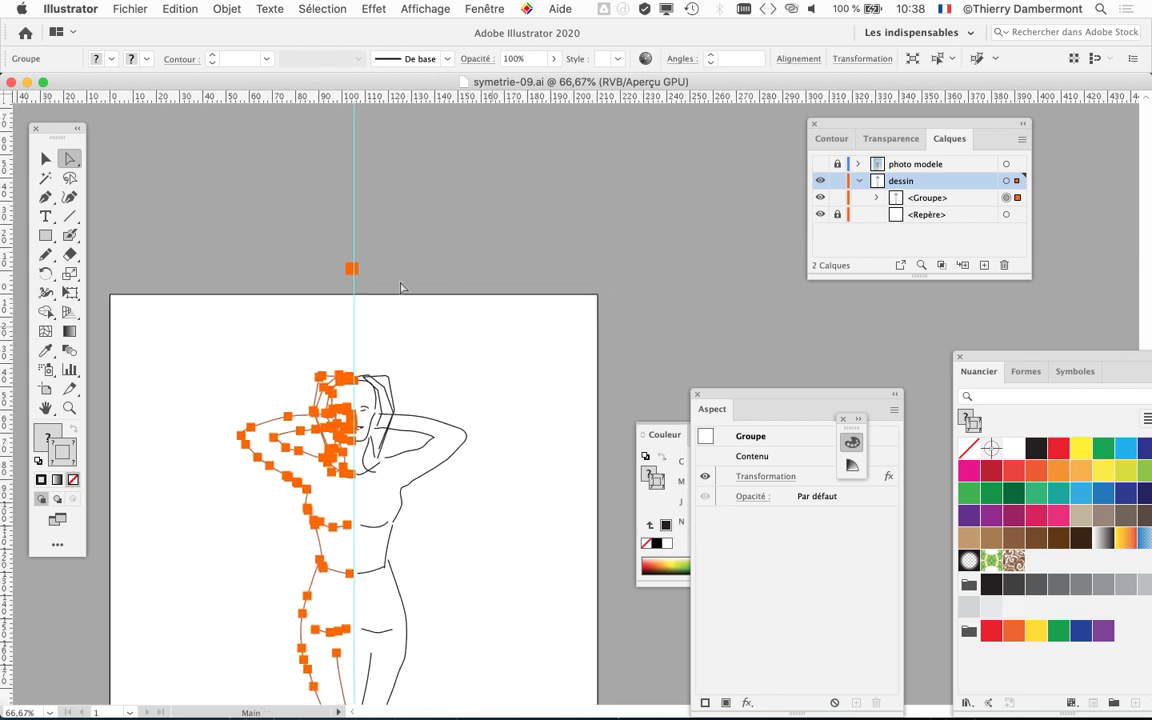
scroll(353, 271, up, 1)
scroll(353, 271, up, 5)
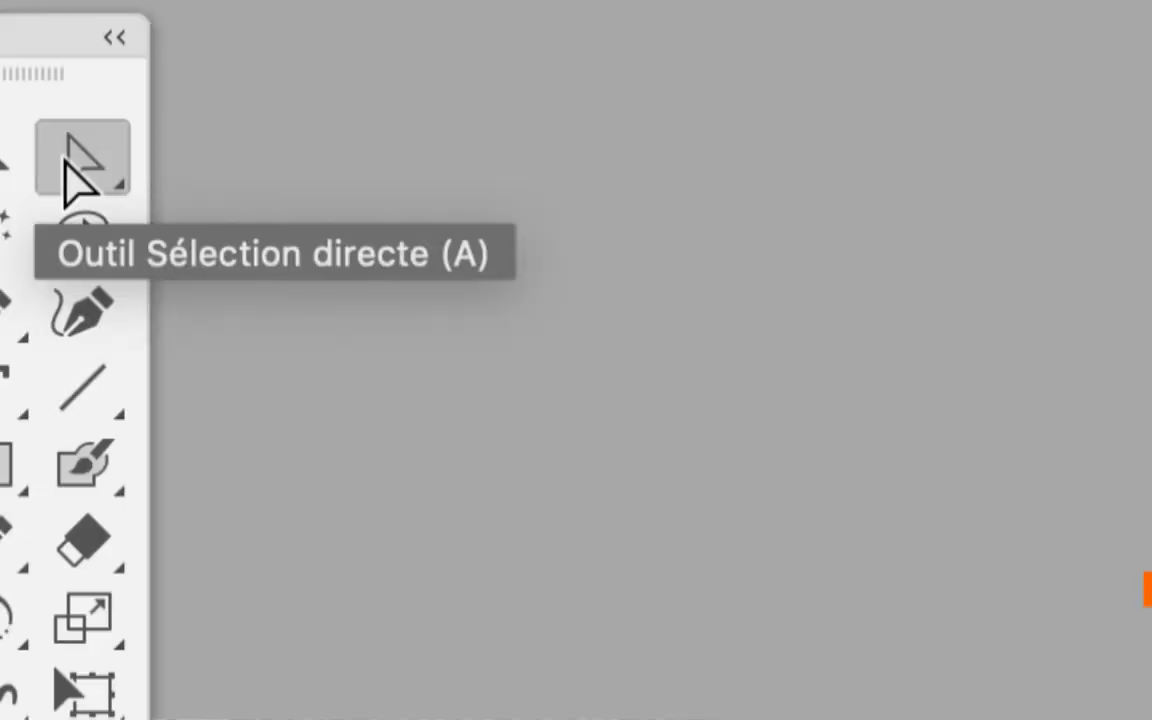
drag(66, 165, 210, 225)
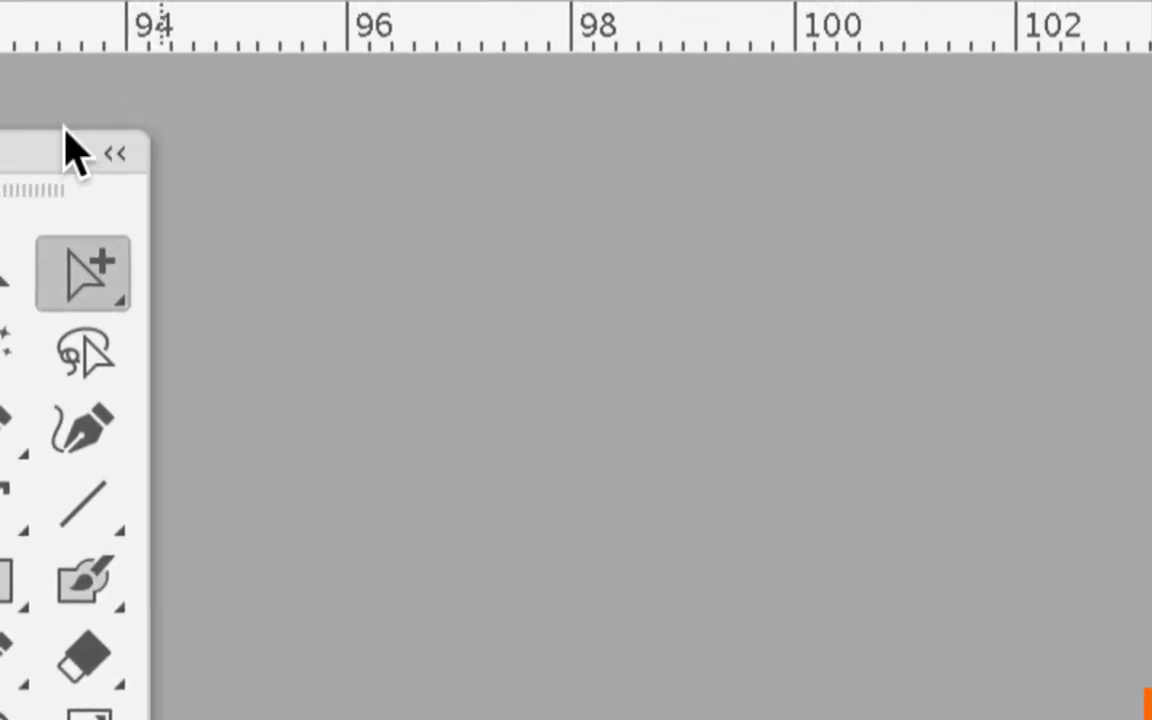
drag(60, 142, 228, 200)
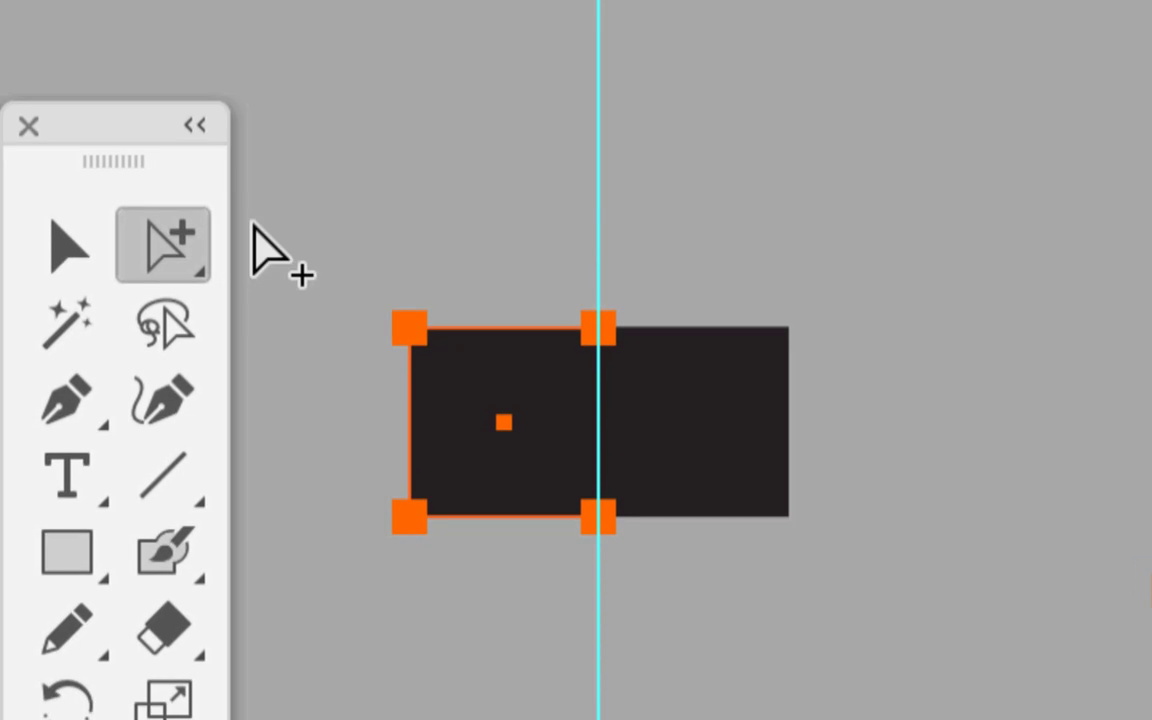
Step: Select only the small black rectangle above the artboard within the group and lock it
click(496, 355)
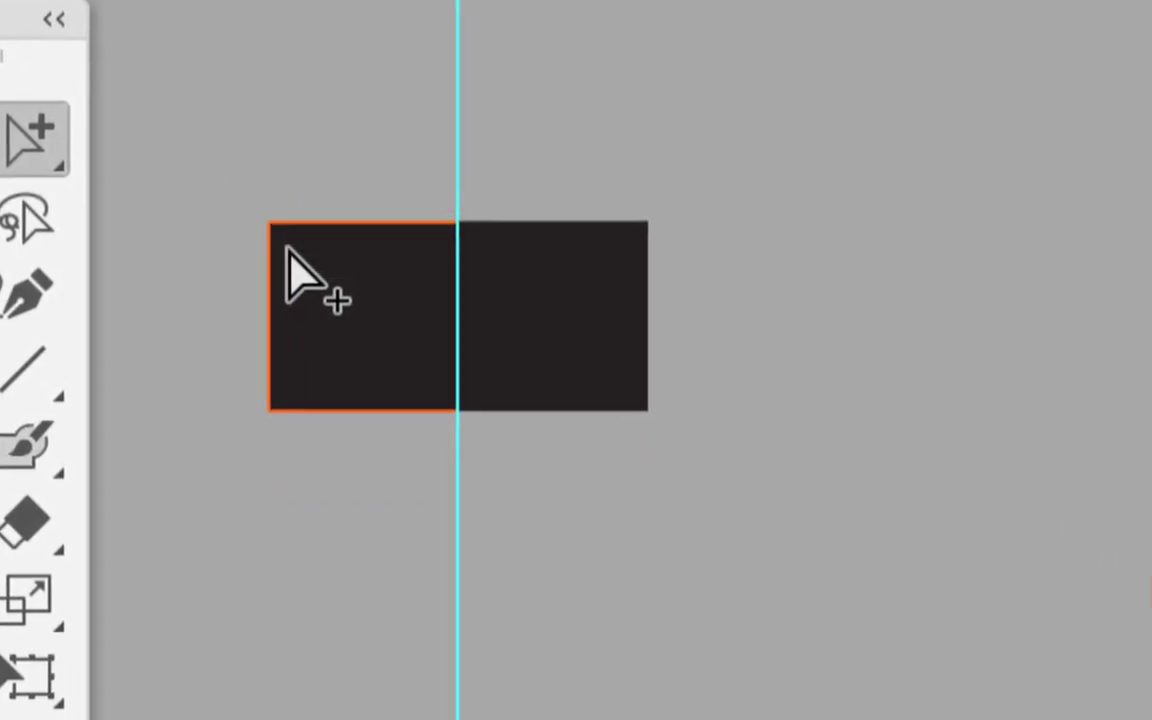
click(312, 335)
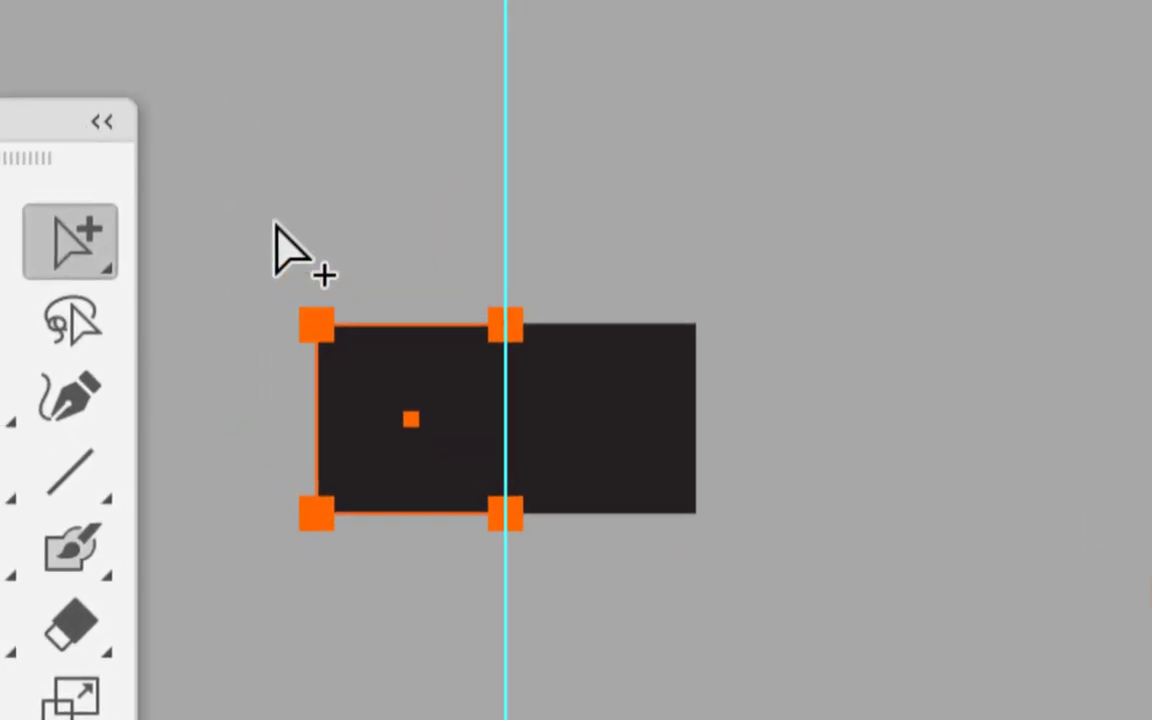
click(221, 110)
click(333, 345)
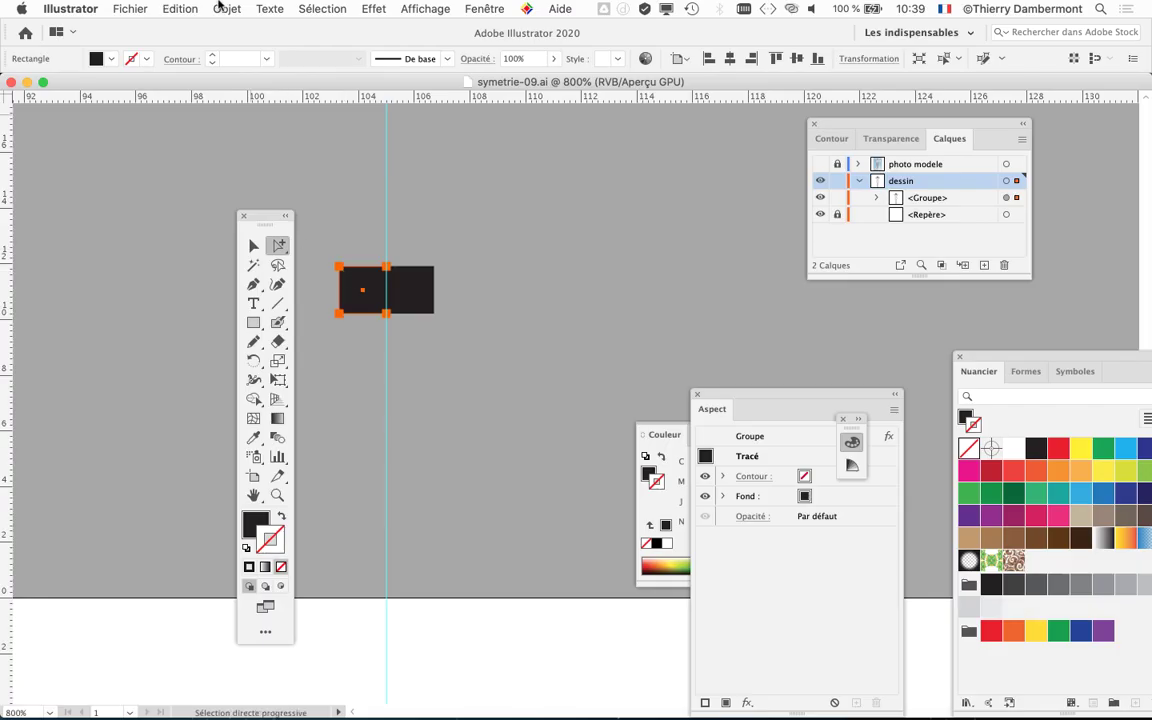
click(221, 8)
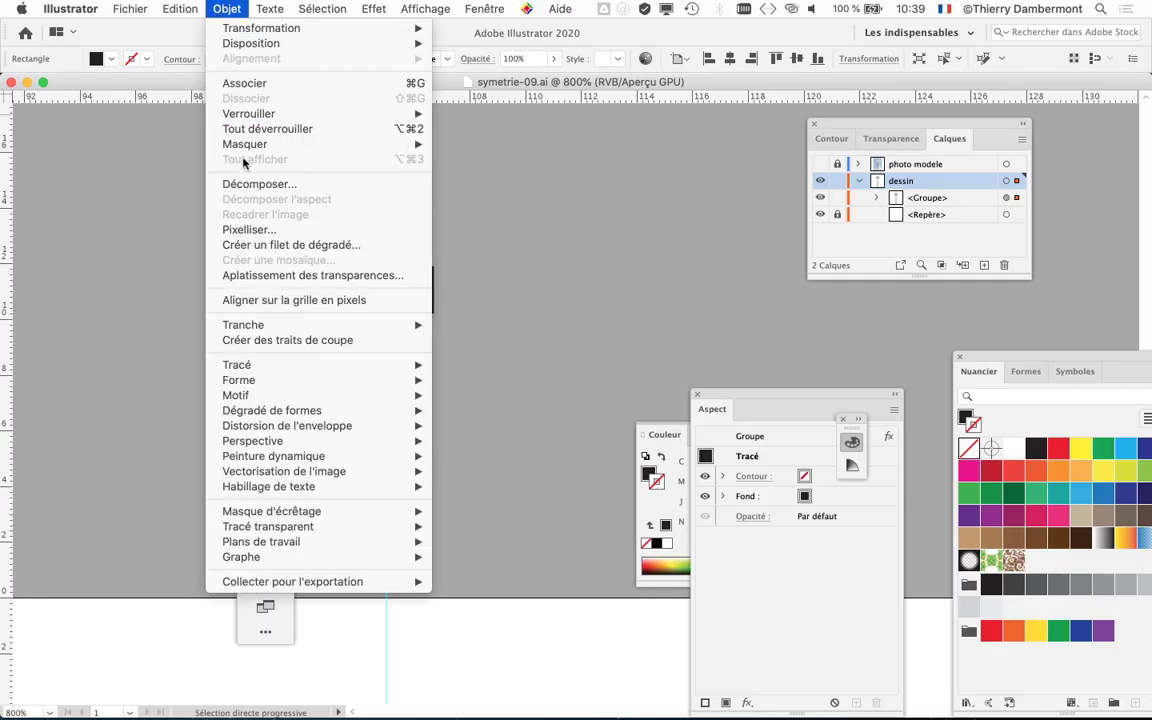
mouse_move(232, 113)
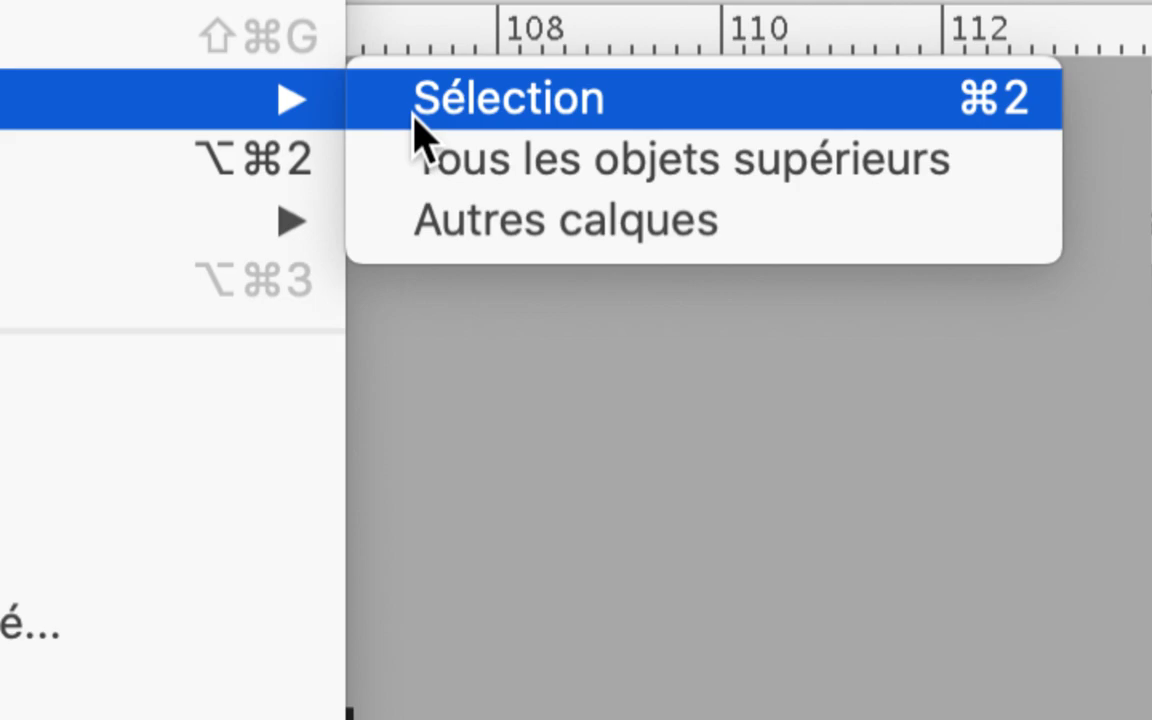
click(418, 100)
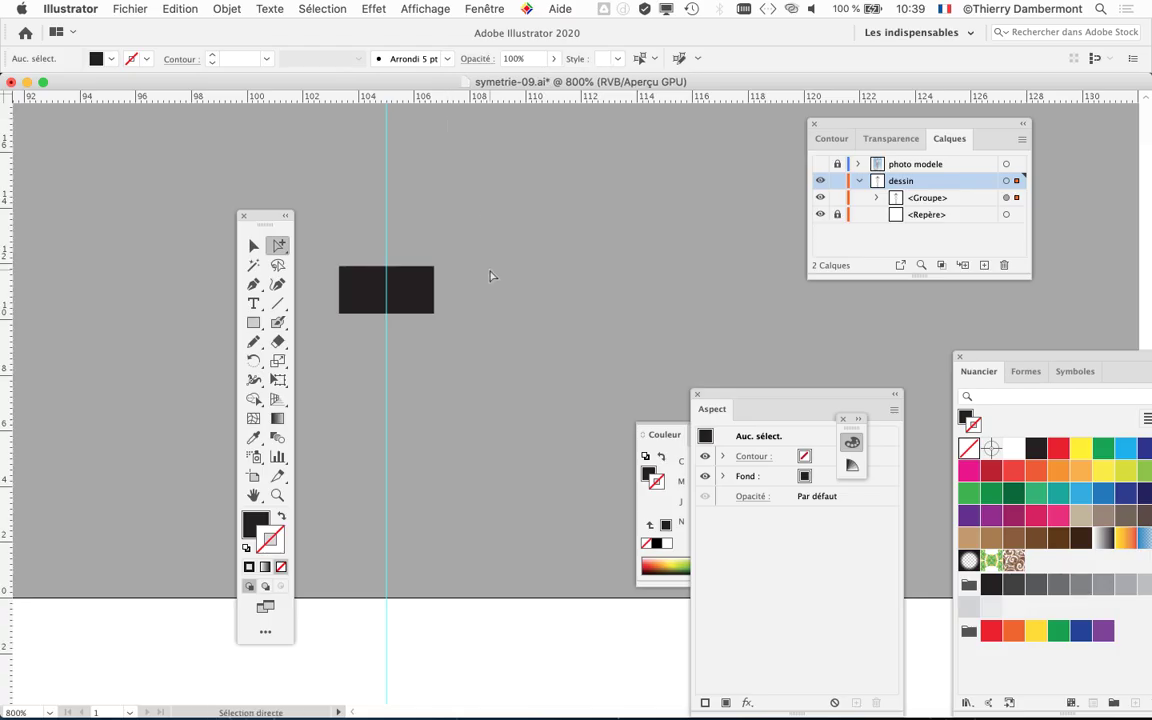
Step: Expand the group in the dessin layer and enlarge the Layers panel to inspect the lock state of its paths
scroll(490, 276, down, 2)
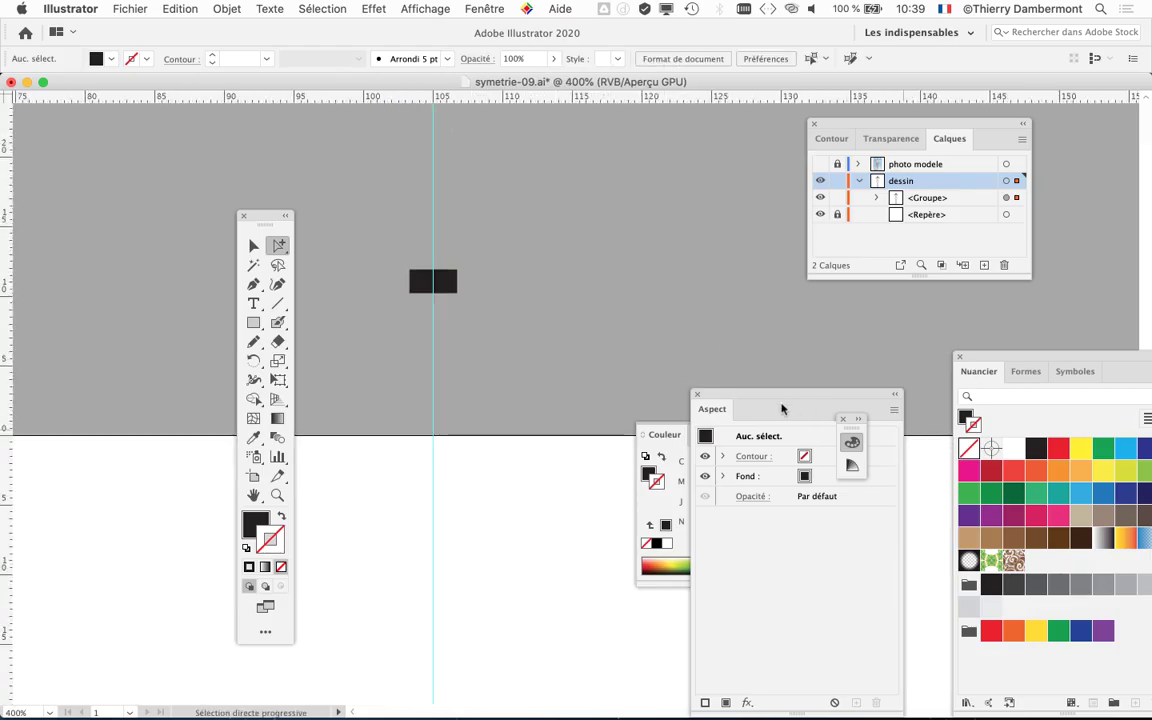
drag(850, 124, 529, 154)
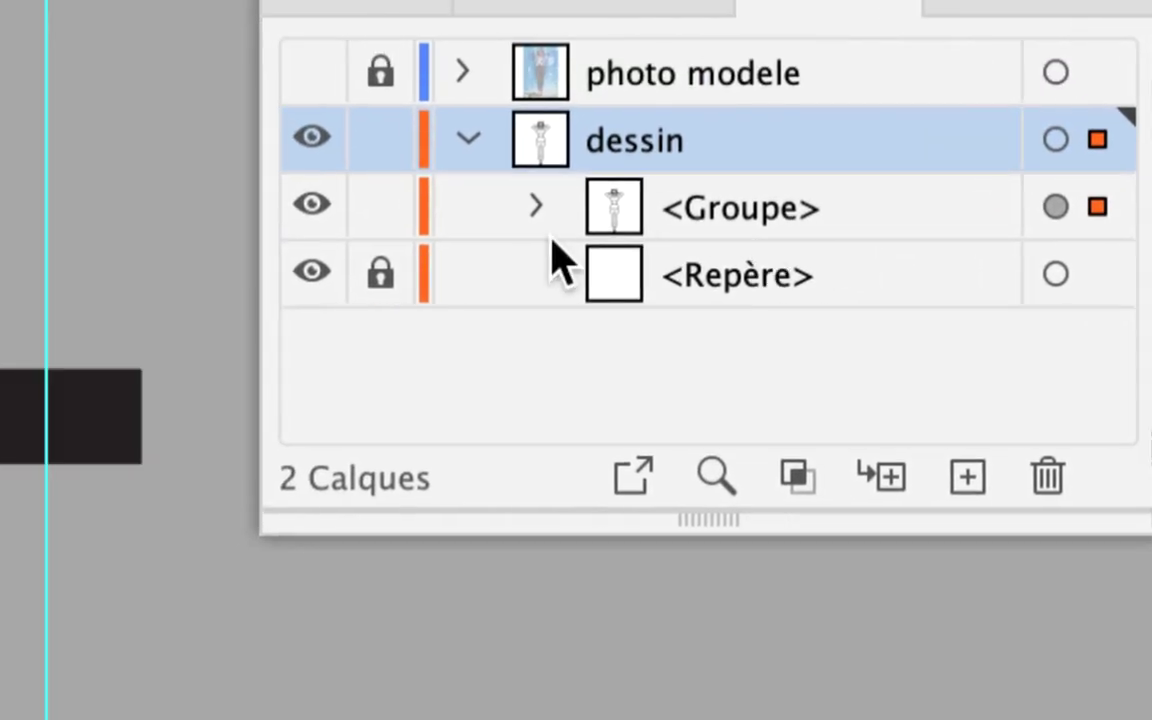
click(536, 207)
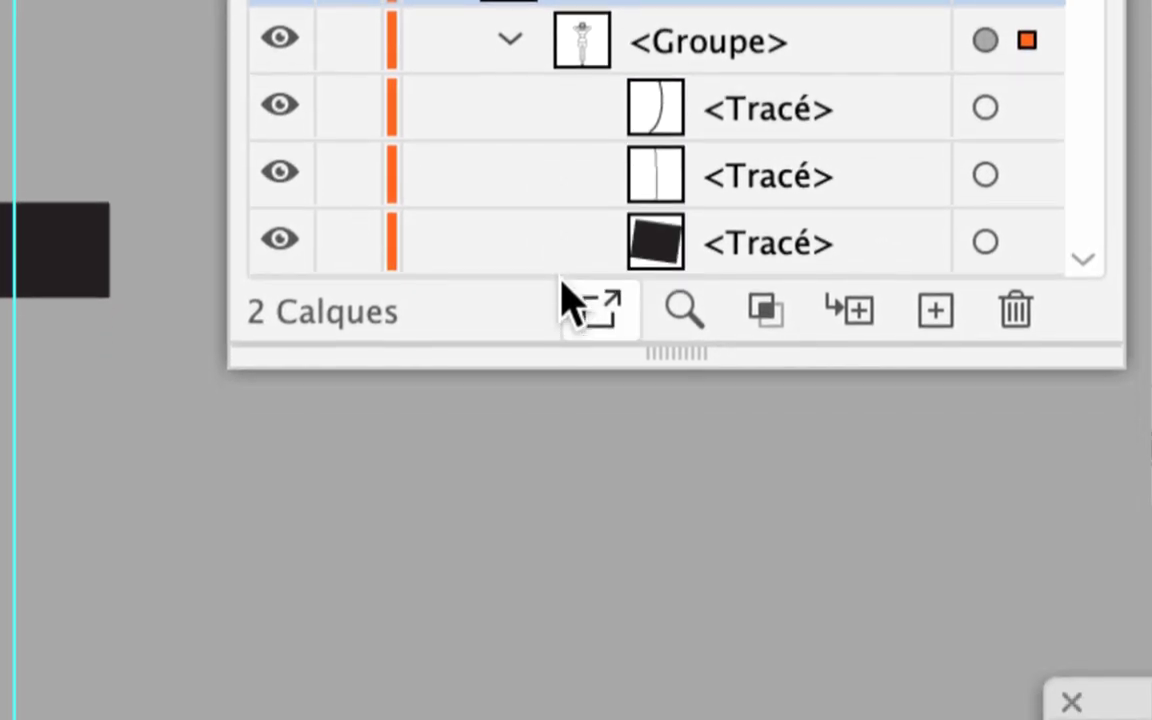
drag(581, 296, 553, 705)
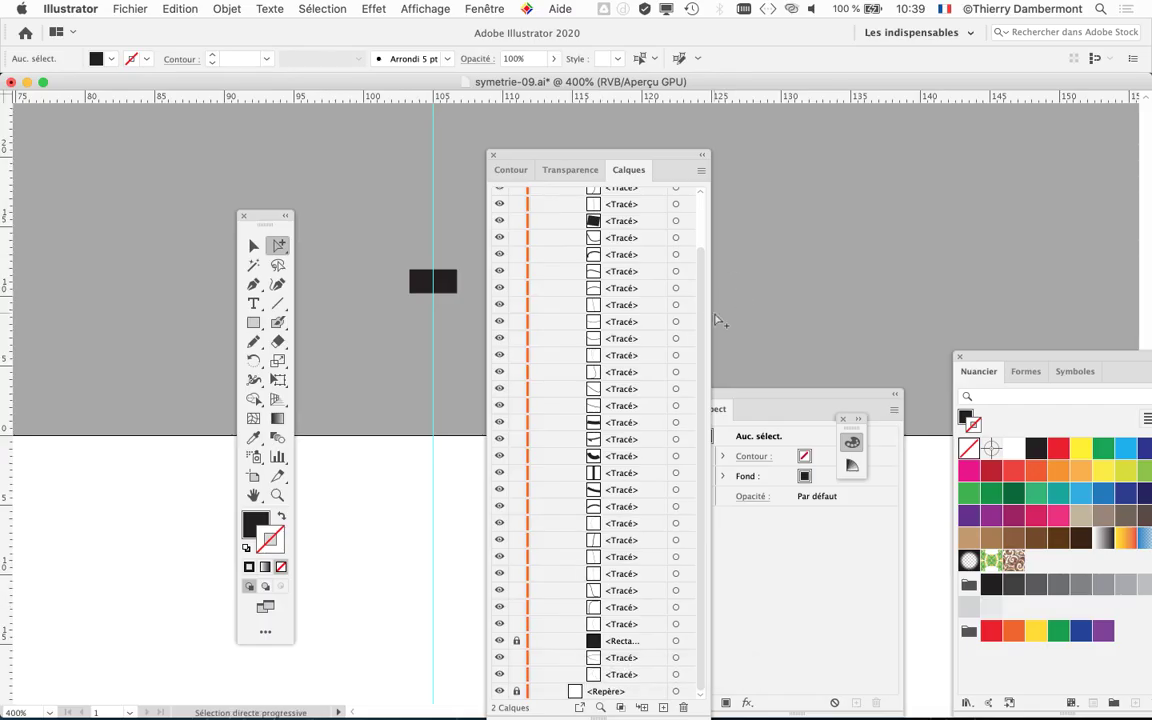
drag(704, 313, 700, 211)
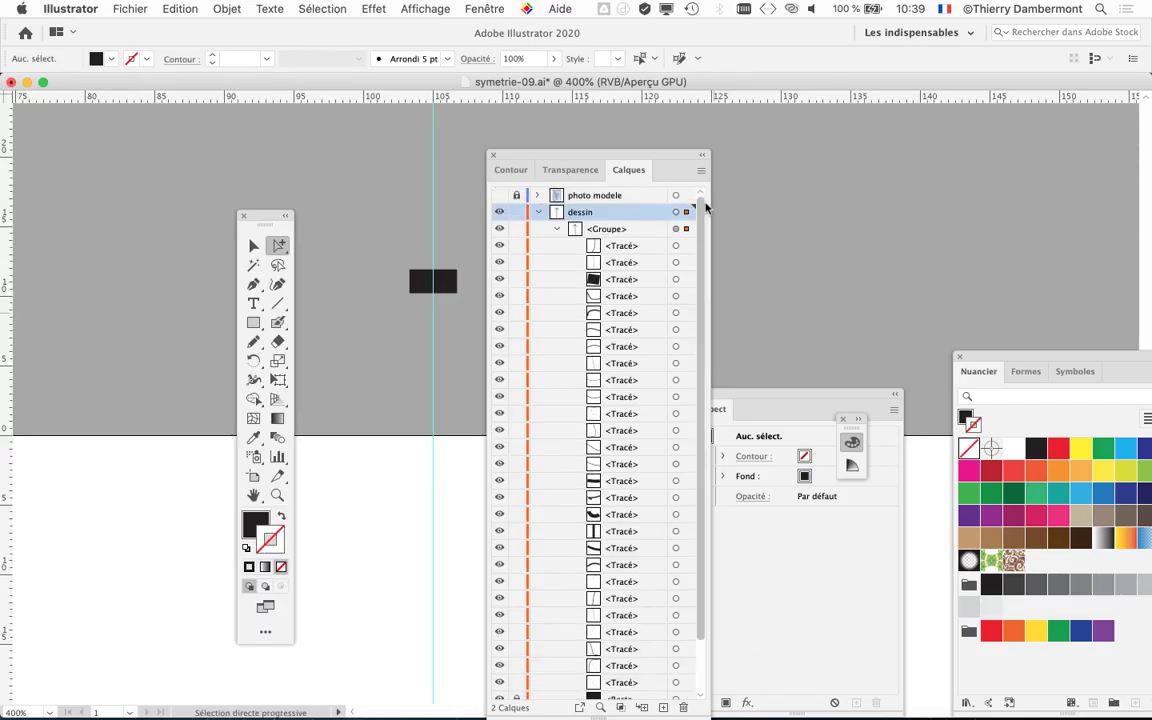
Step: Collapse the group and the dessin layer, and shrink and reposition the Layers panel
click(558, 232)
click(538, 212)
drag(552, 156, 700, 114)
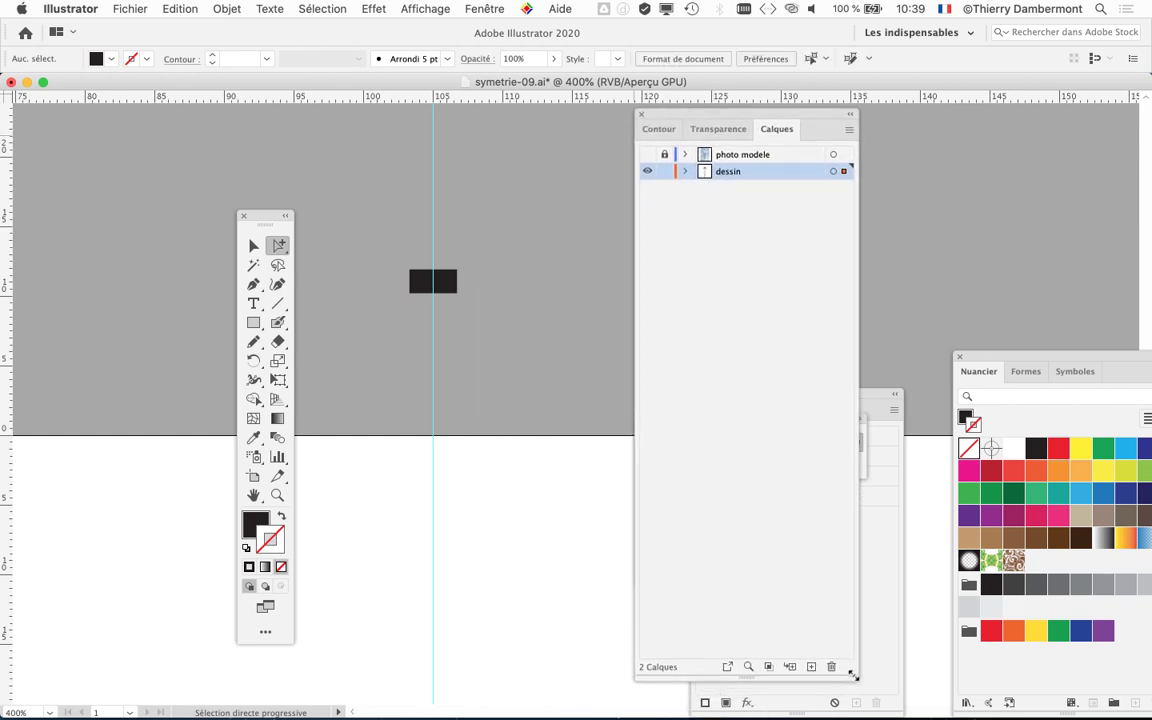
drag(853, 676, 852, 268)
Step: Select all the unlocked artwork and move the tools panel clear of the figure
scroll(535, 391, down, 2)
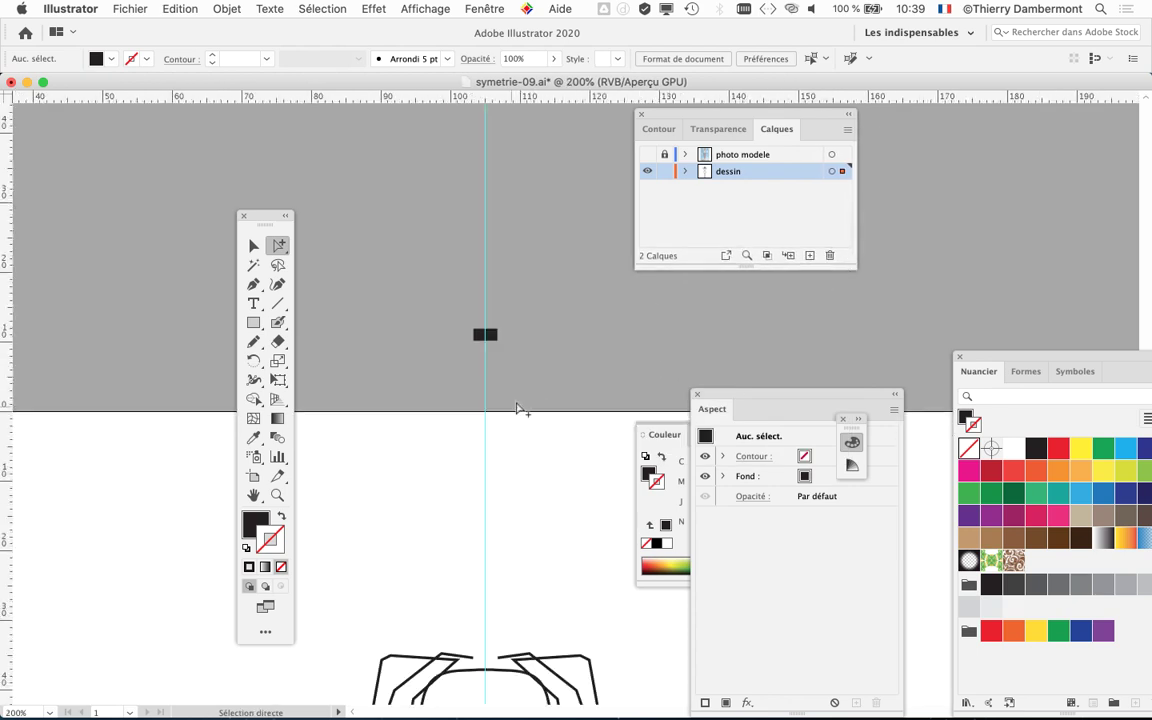
scroll(517, 408, down, 5)
key(super+a)
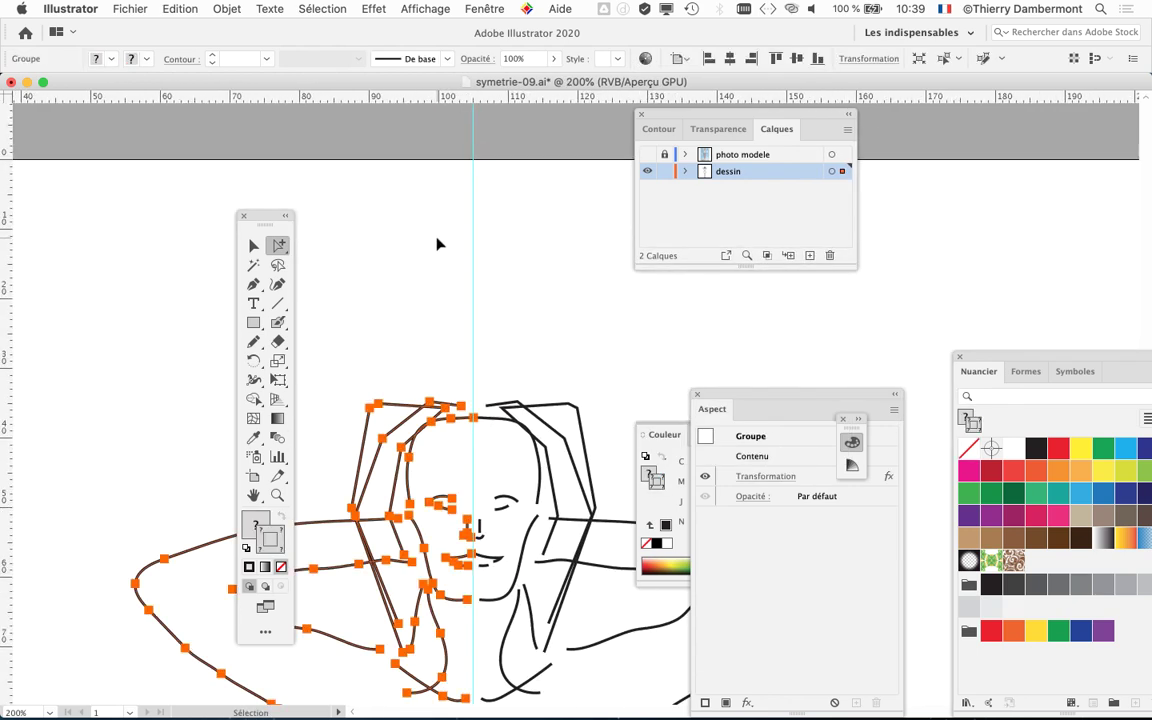
drag(265, 216, 61, 216)
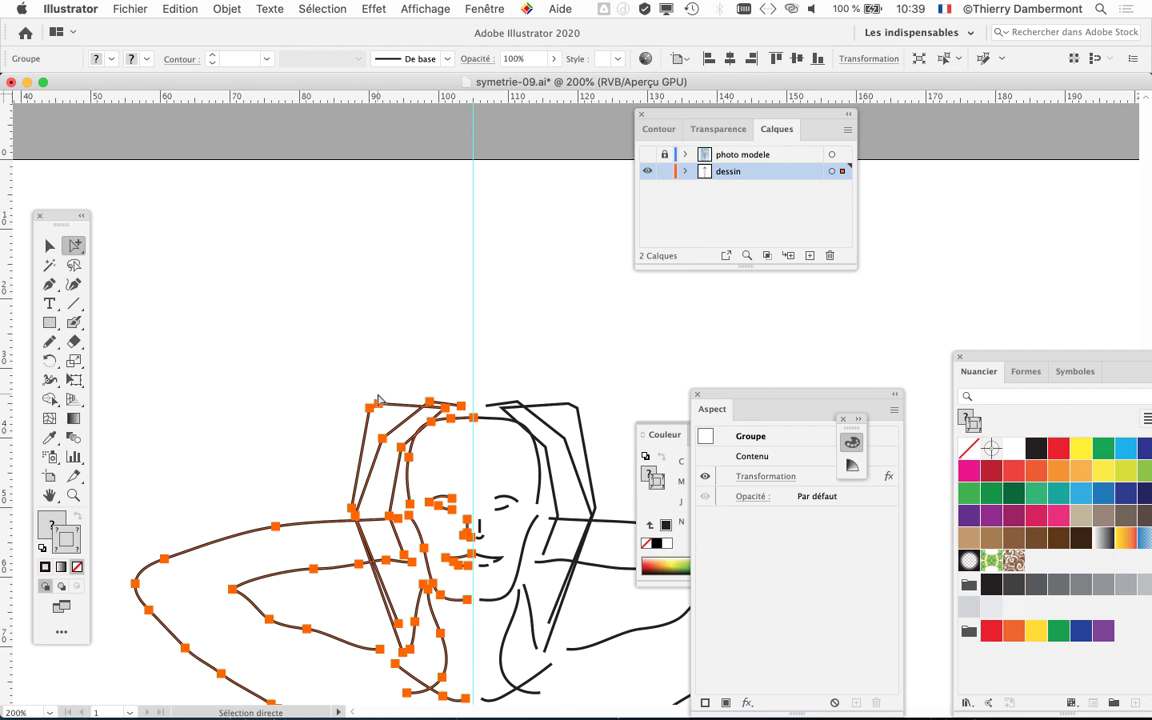
scroll(378, 400, down, 2)
scroll(378, 400, down, 3)
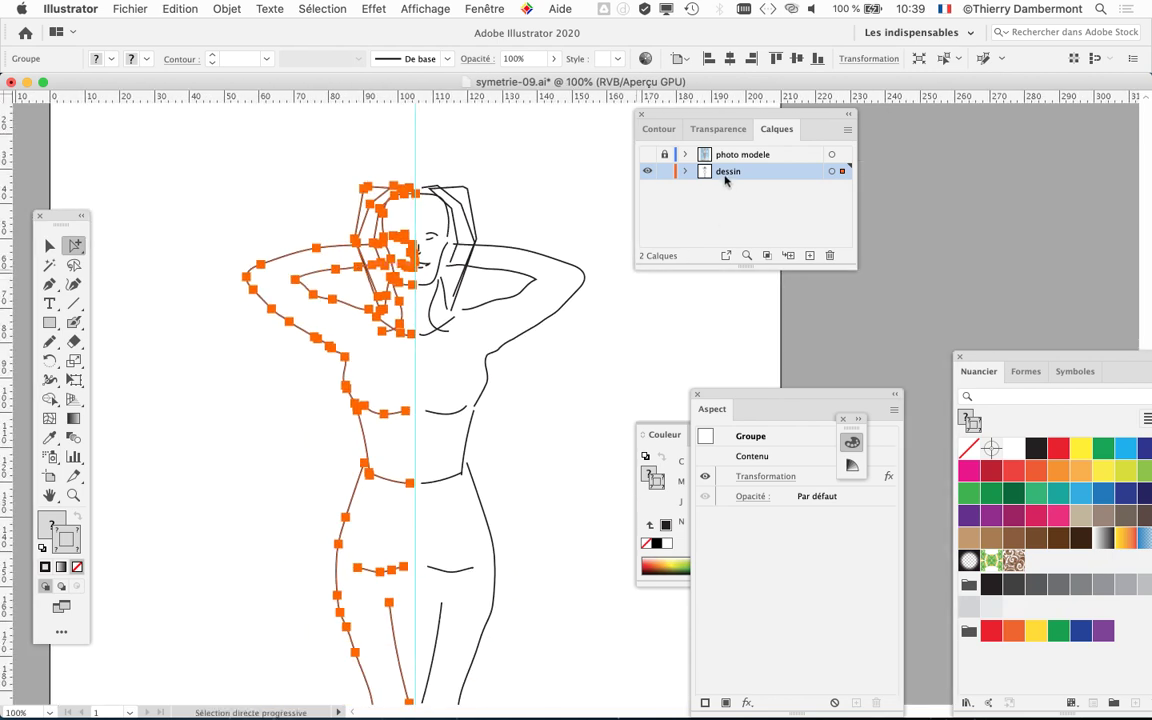
Step: Expand the dessin layer, clear the selection, and reselect the figure's unlocked paths with the Selection tool
click(684, 172)
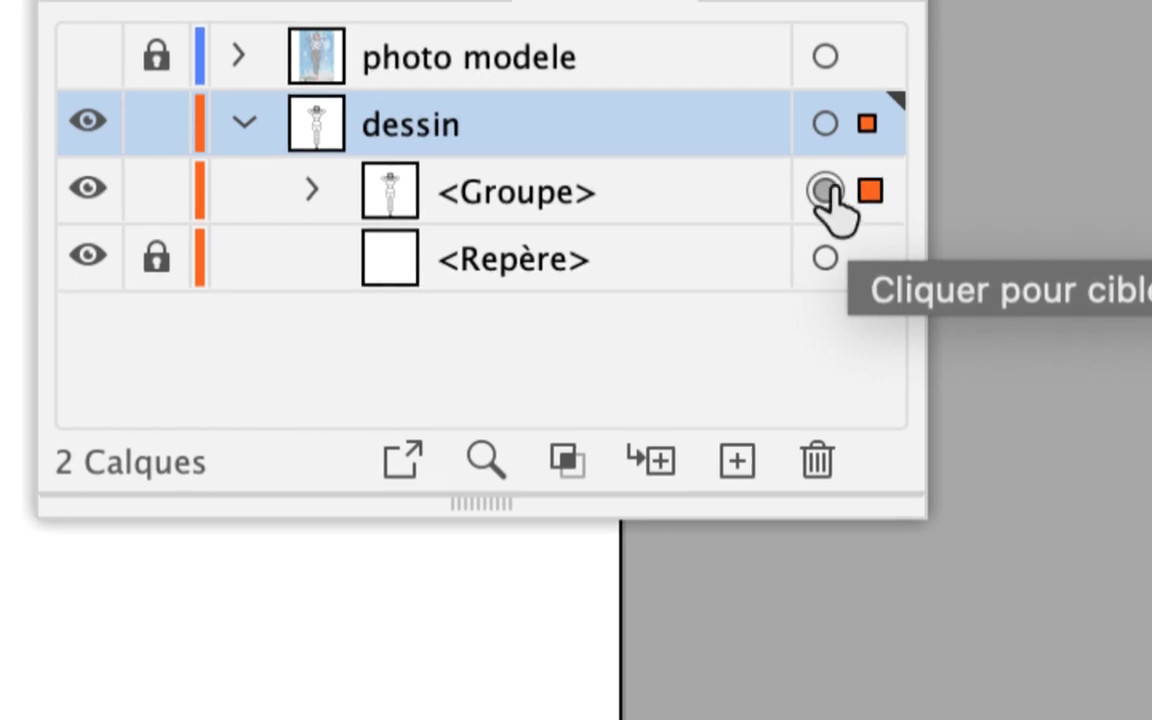
click(825, 191)
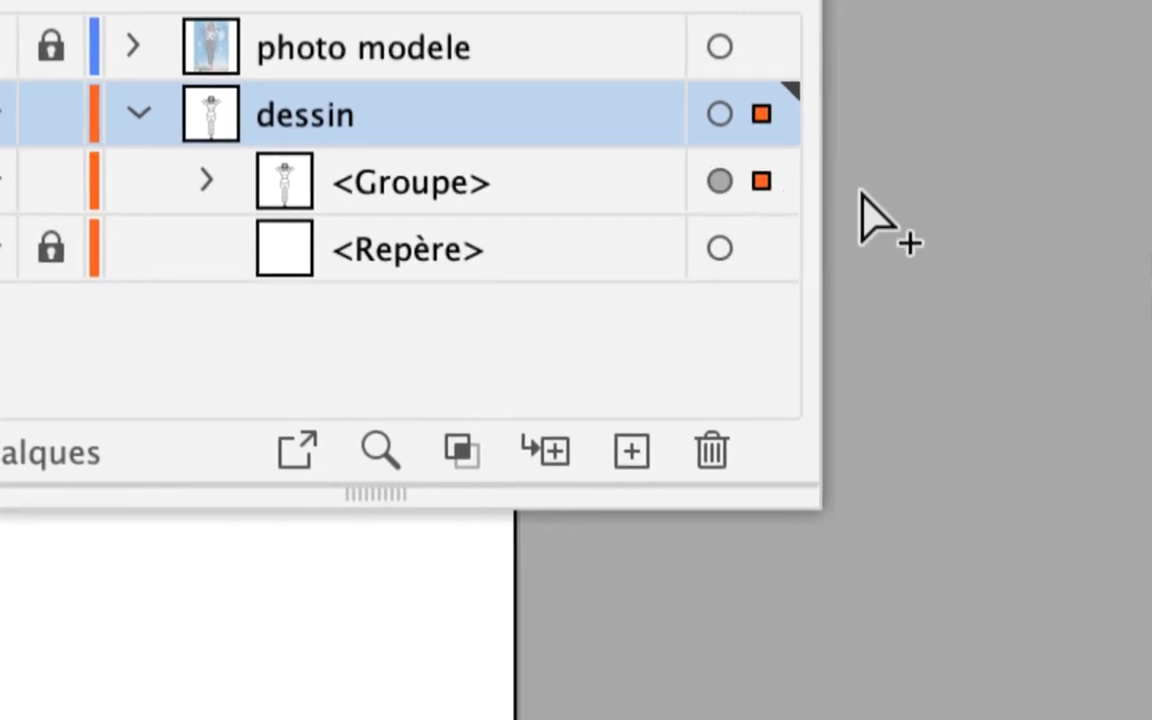
click(979, 239)
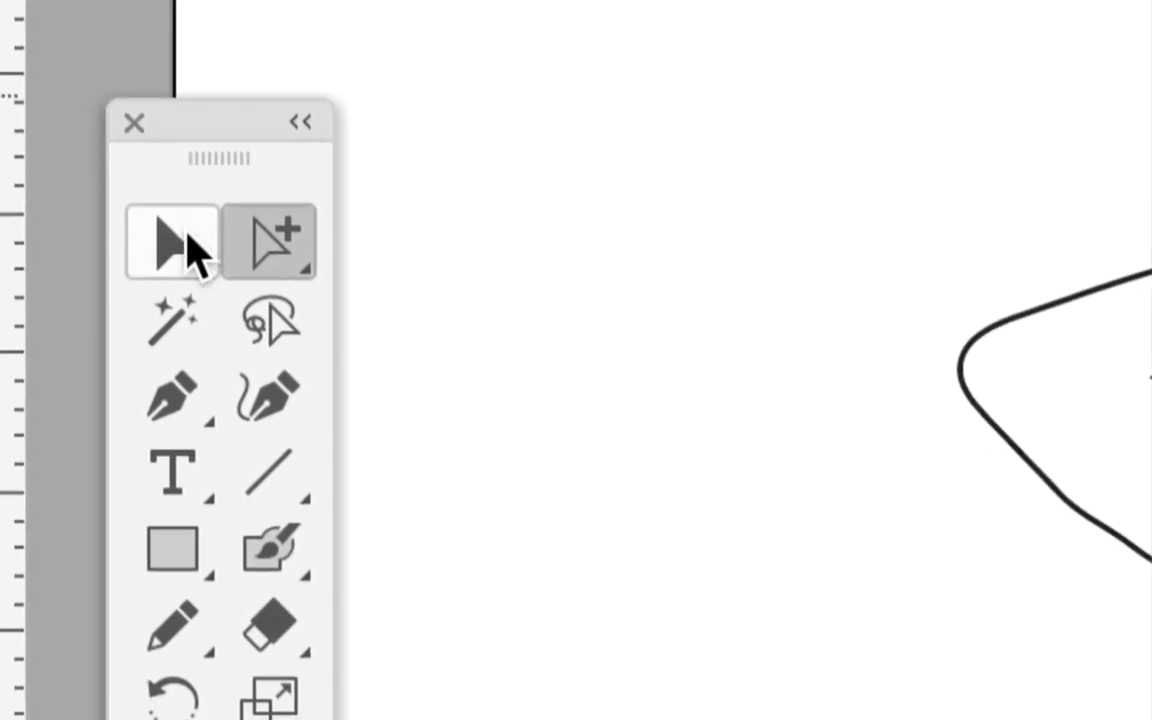
click(195, 250)
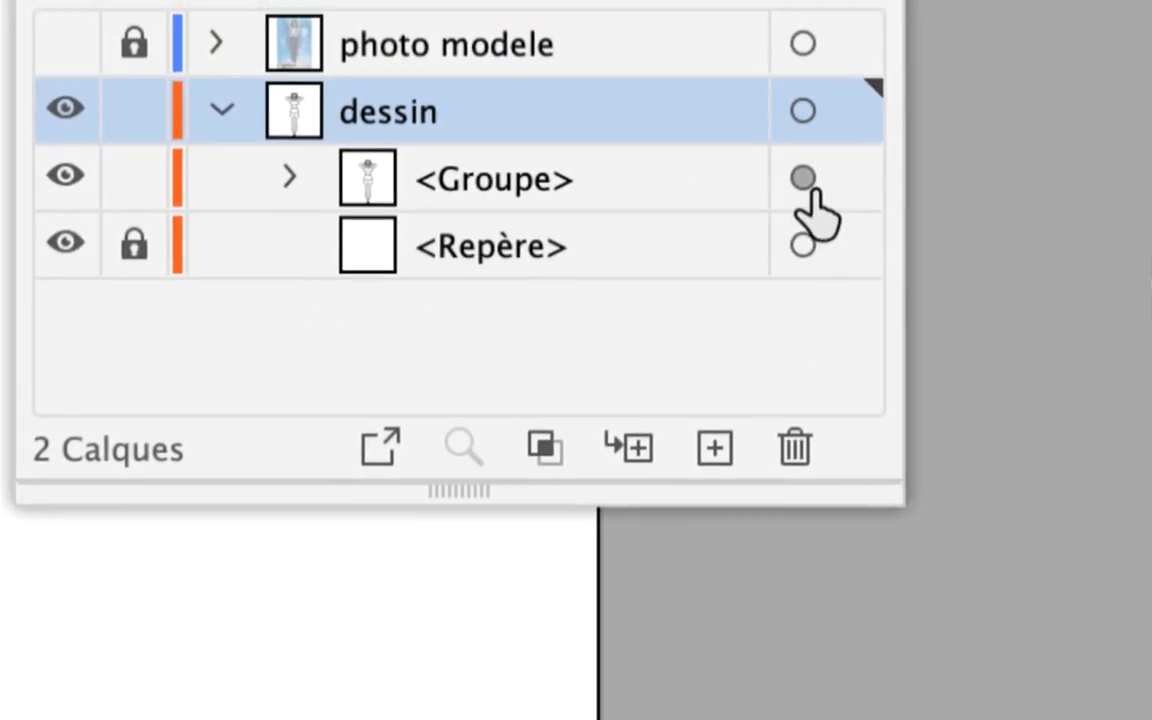
click(815, 190)
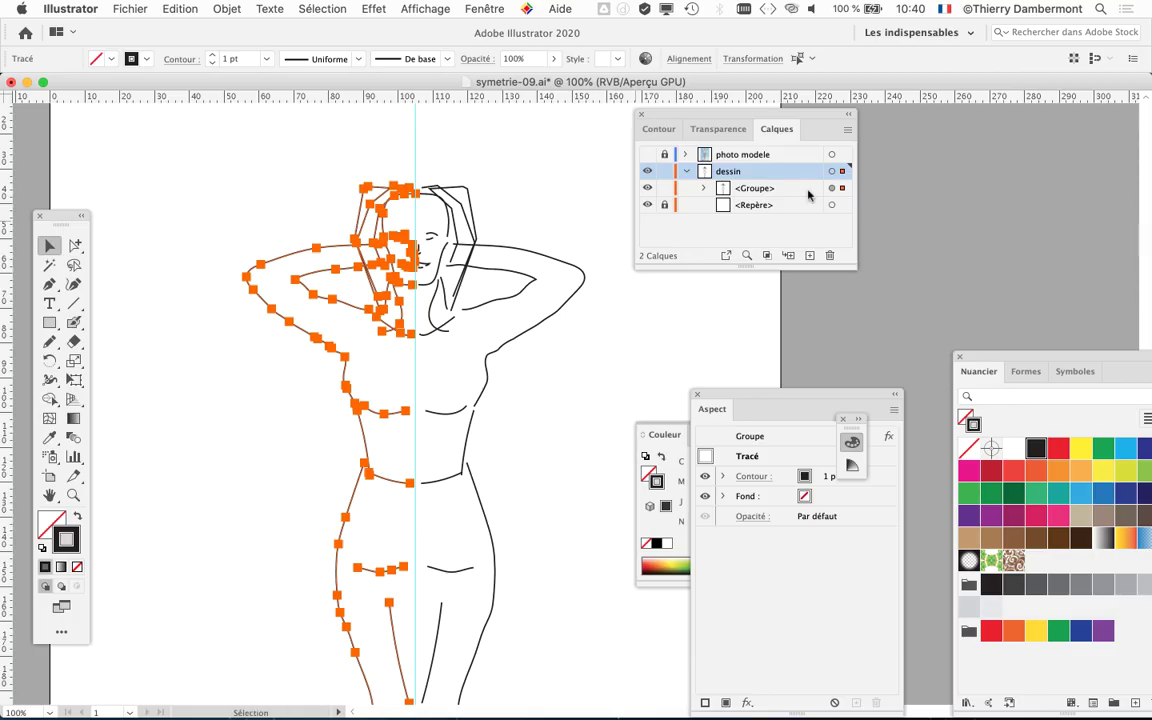
Step: Make the Layers panel taller, display the Formes (Brushes) panel, and place it beside the figure
drag(851, 266, 830, 316)
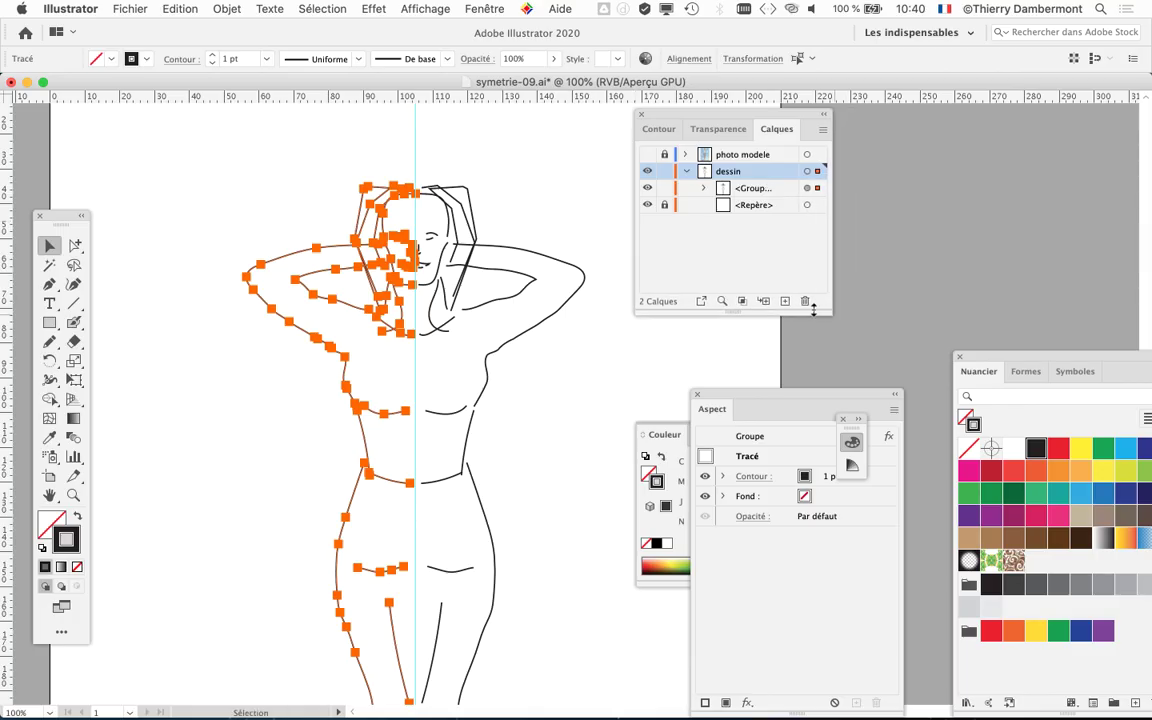
drag(540, 392, 310, 323)
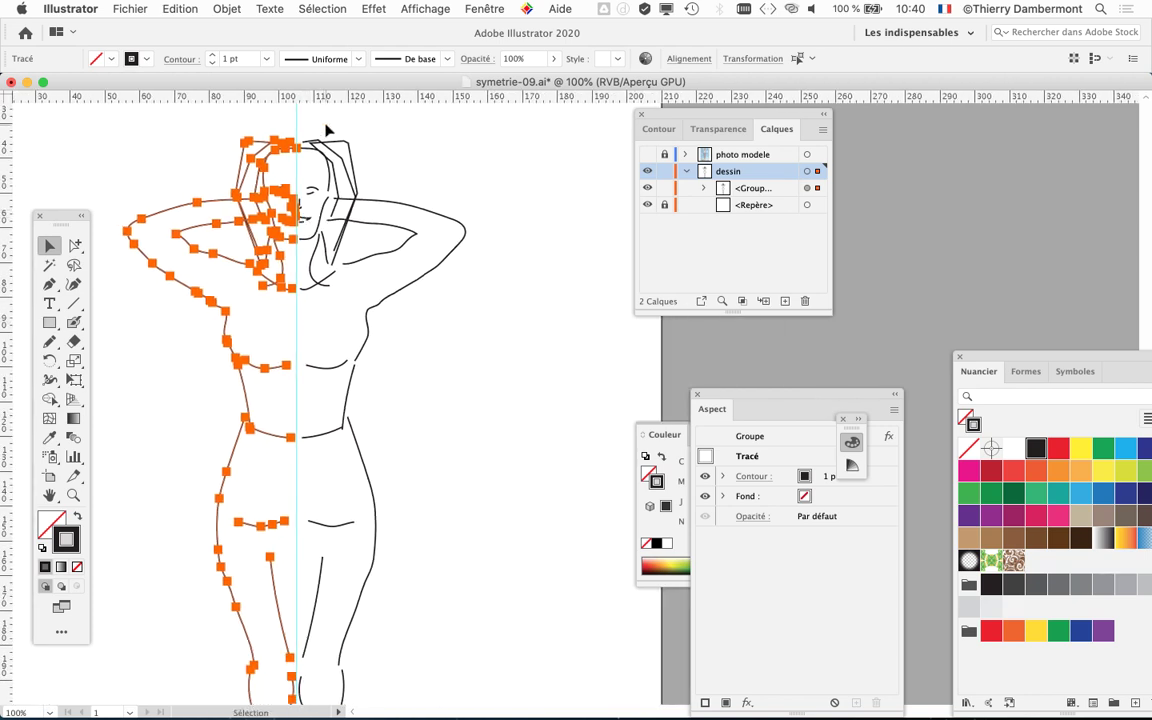
click(484, 9)
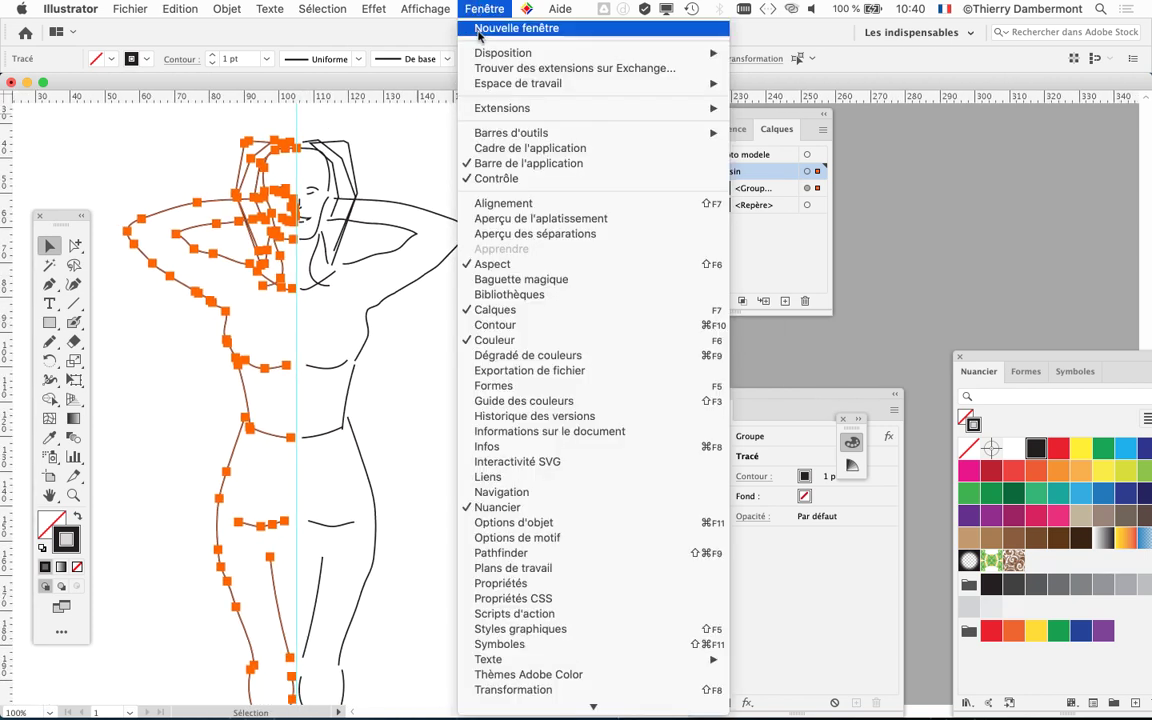
click(405, 158)
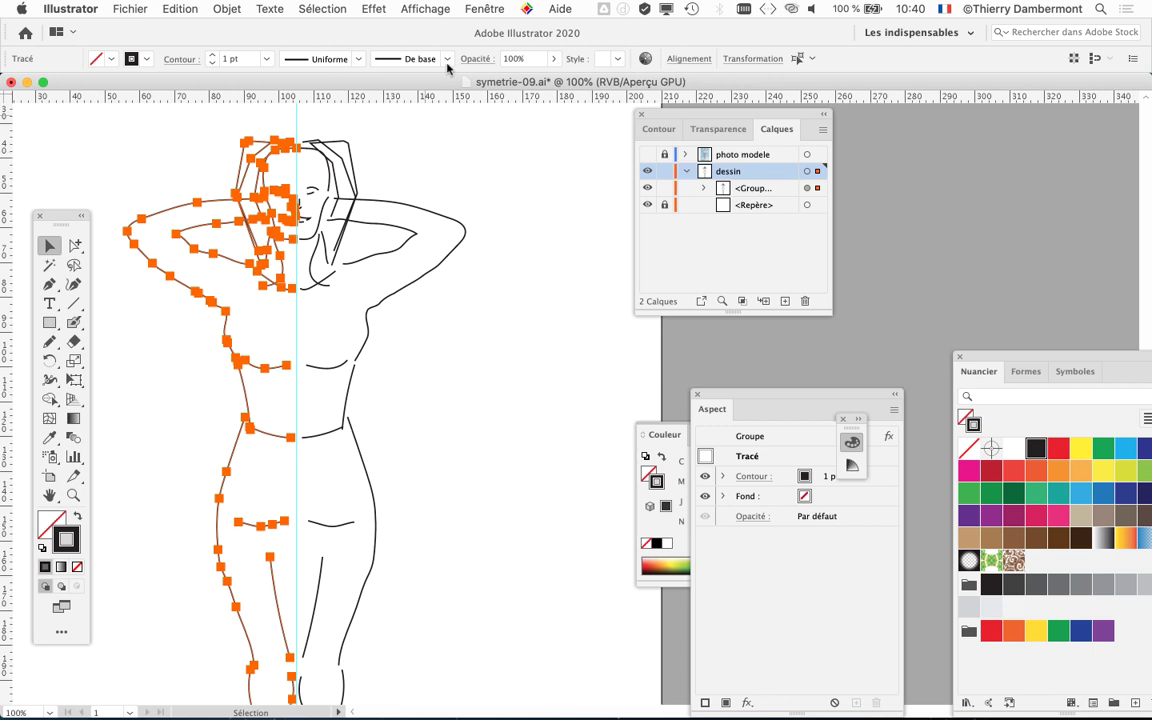
click(498, 8)
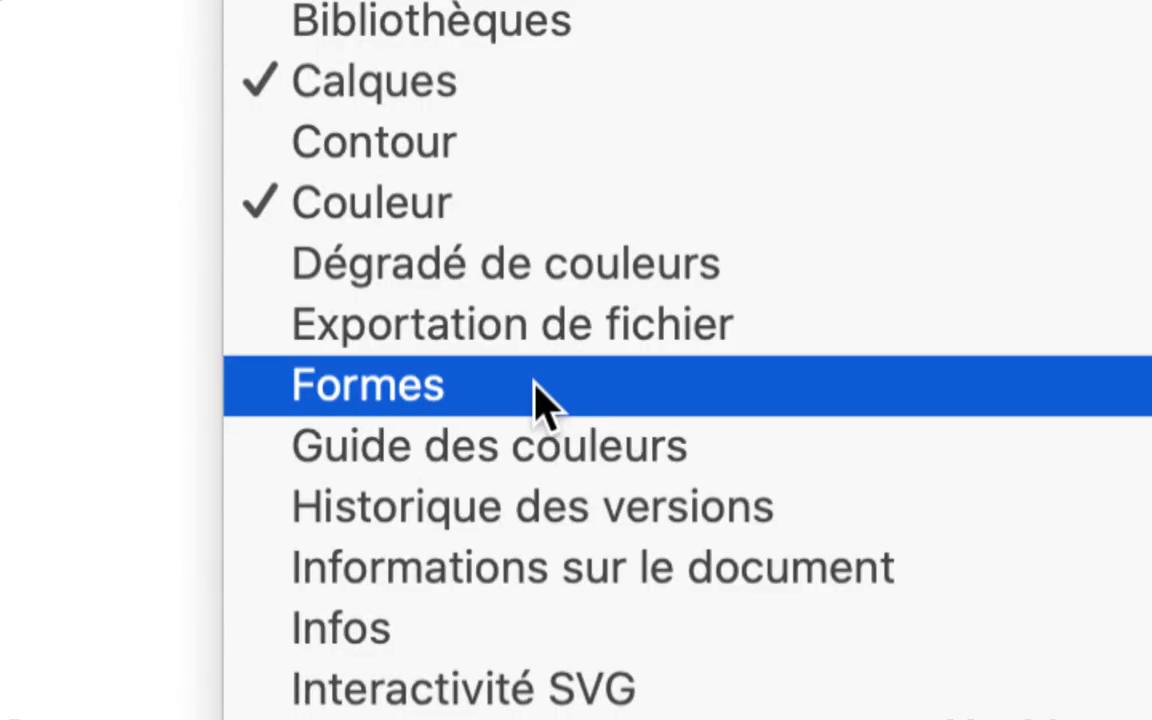
click(535, 386)
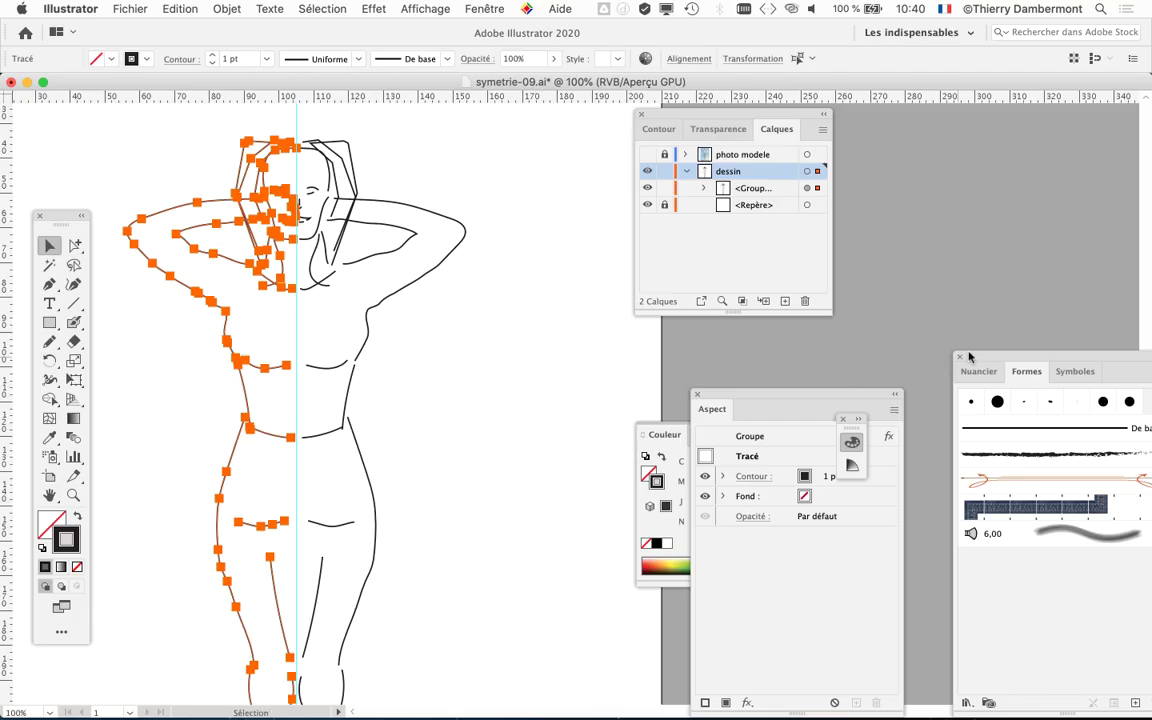
drag(968, 356, 422, 101)
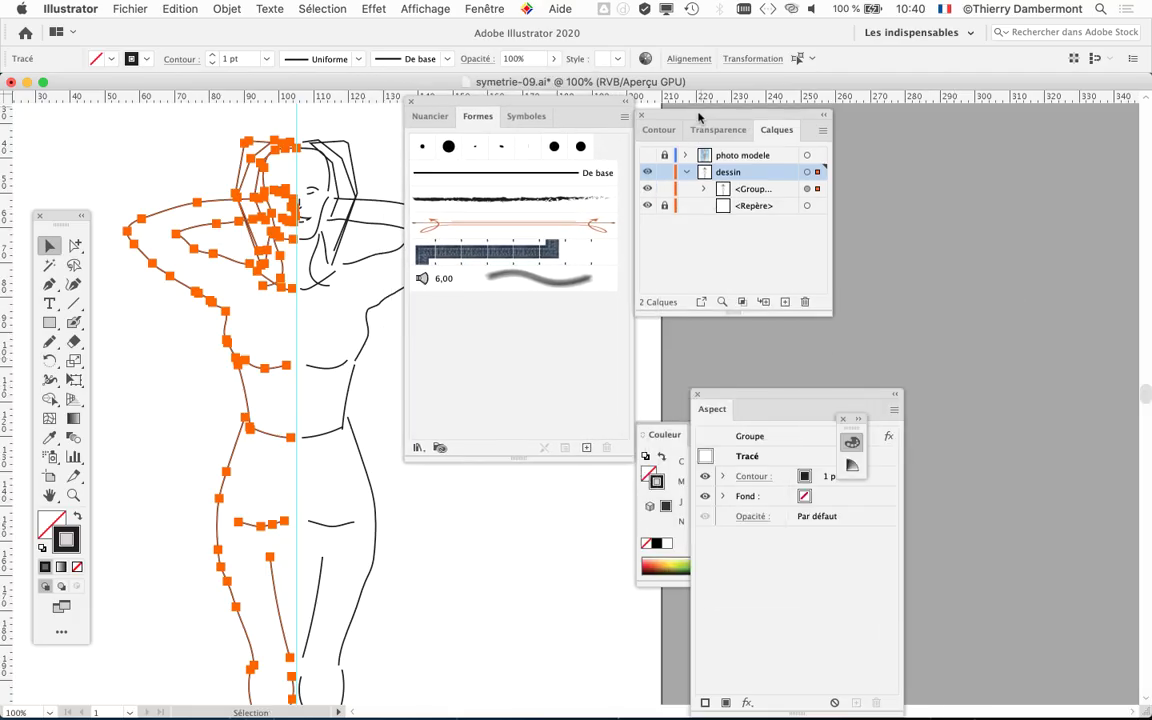
Step: Move the Calques and Aspect panels away from the figure, close the Couleur panel, and reposition and shorten the Formes panel
drag(698, 117, 922, 165)
drag(733, 395, 1051, 467)
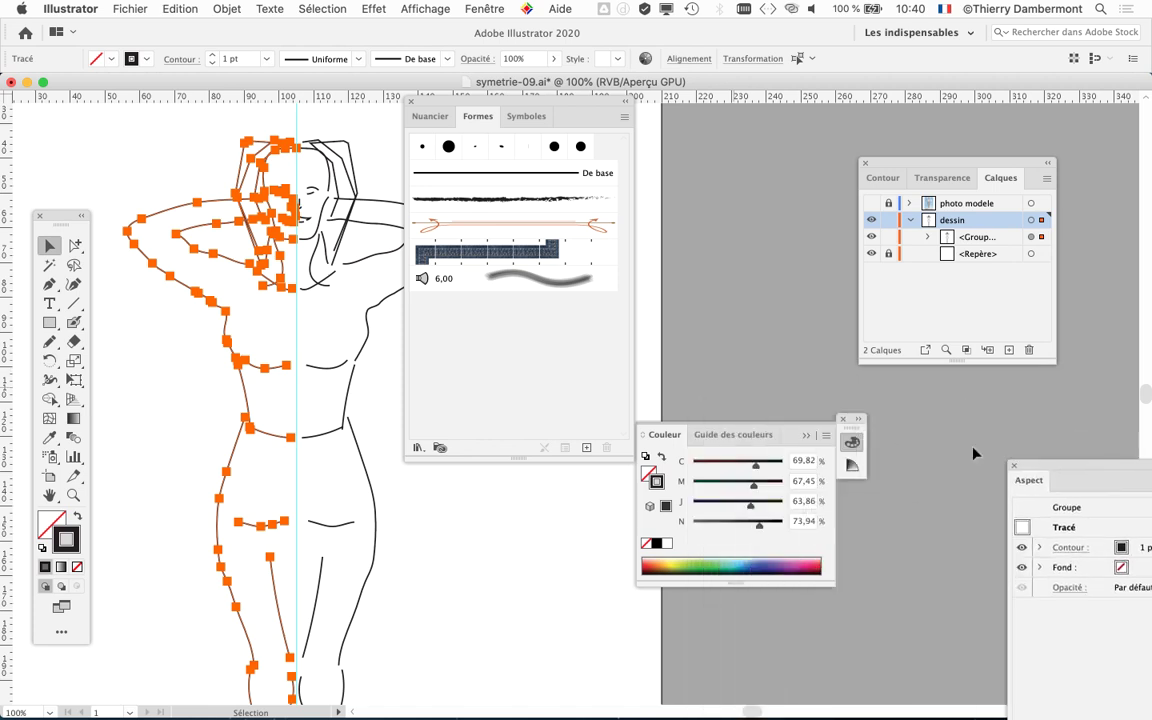
click(842, 421)
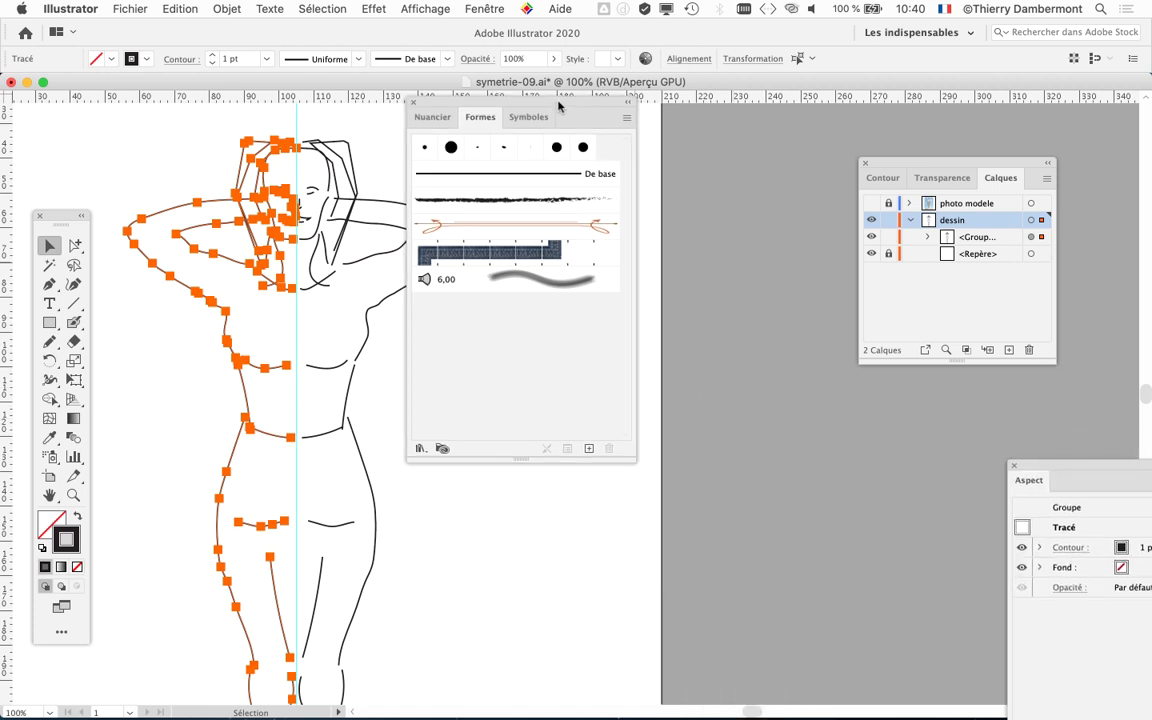
drag(520, 102, 674, 123)
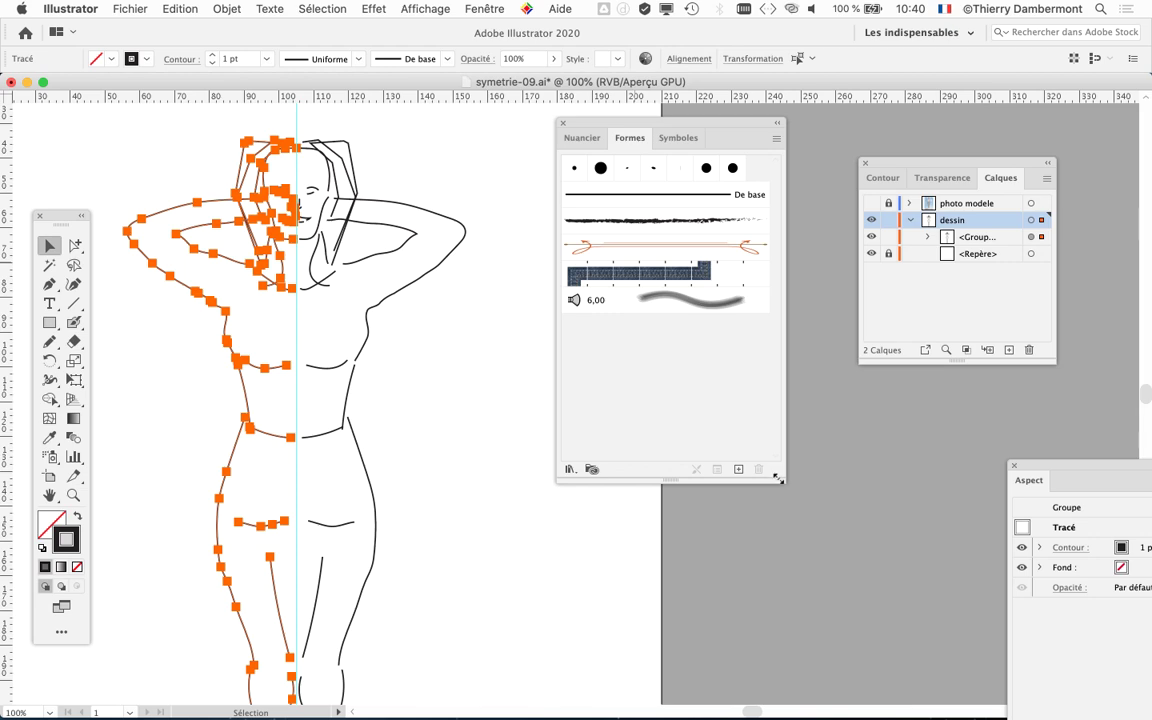
drag(703, 483, 703, 363)
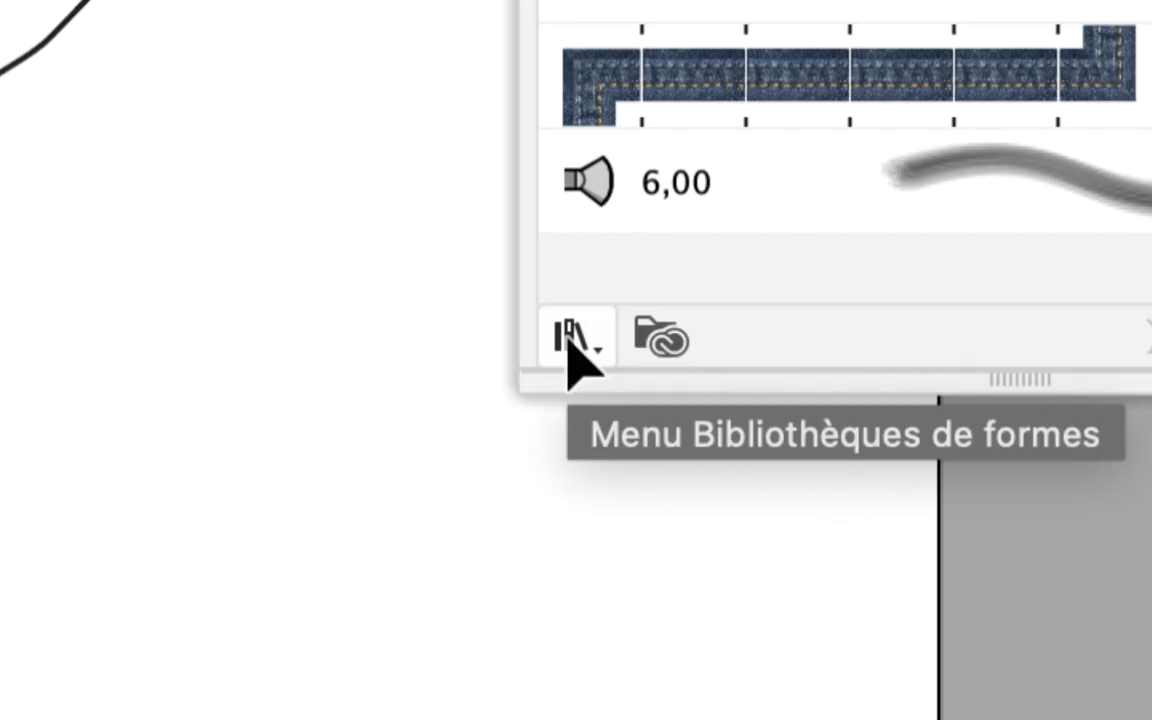
Step: Open the Artistiques_CraieFusainCrayon brush library
click(569, 340)
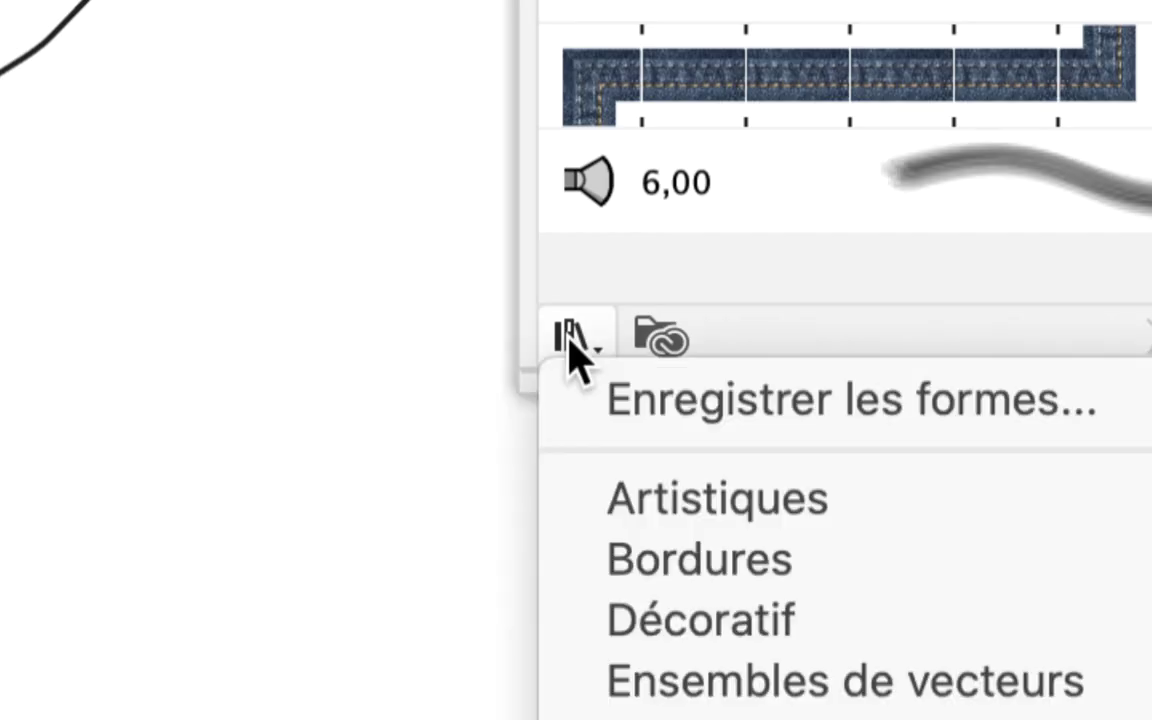
click(572, 345)
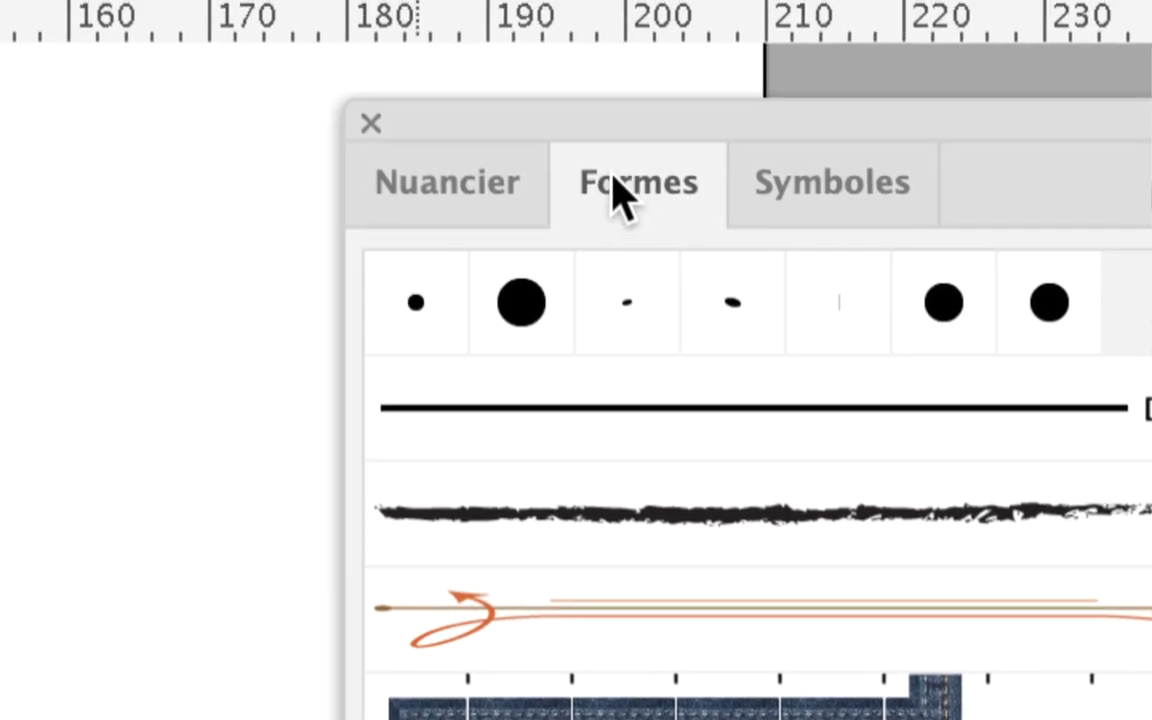
click(560, 103)
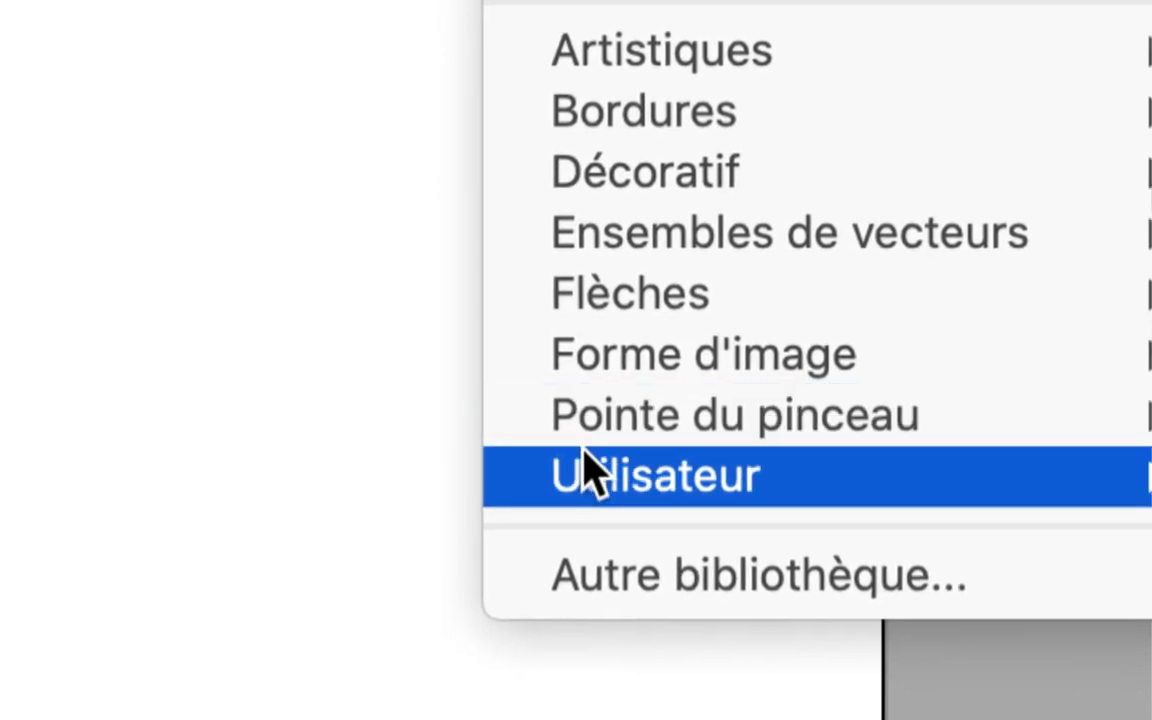
mouse_move(1140, 52)
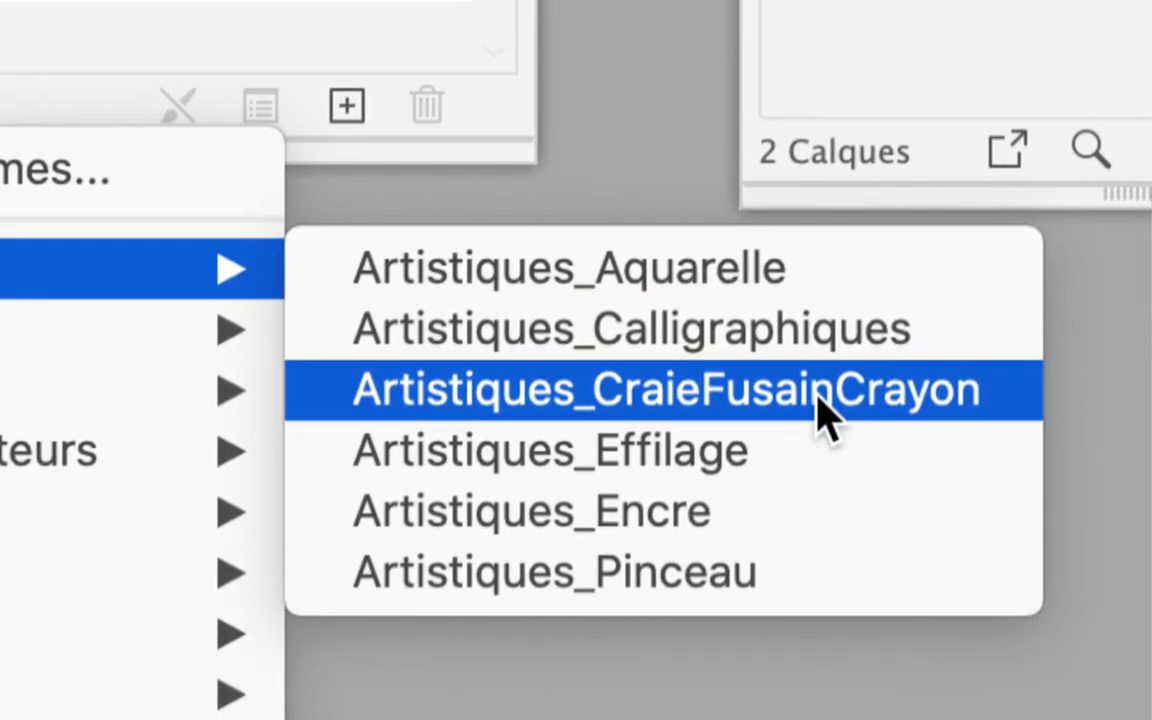
click(818, 410)
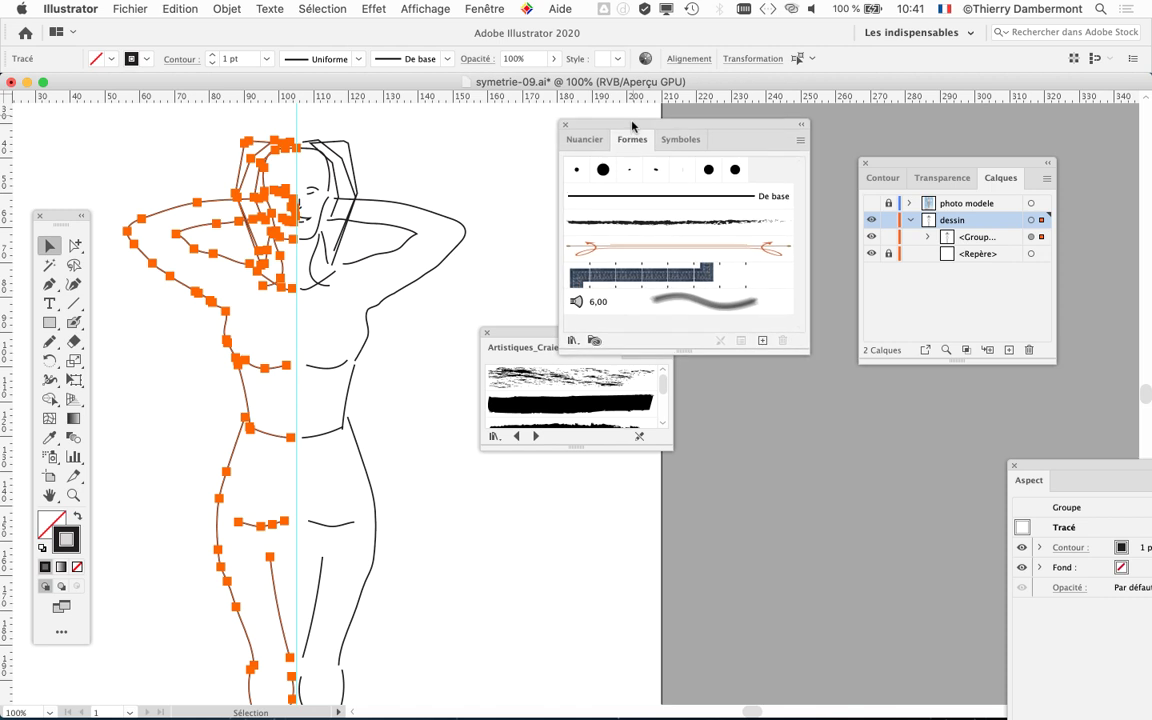
Step: Move the Formes panel out of the way, then reposition the brush library and make it tall enough to show its brushes
drag(632, 121, 920, 463)
mouse_move(600, 343)
mouse_down()
mouse_move(601, 178)
mouse_move(645, 126)
mouse_up()
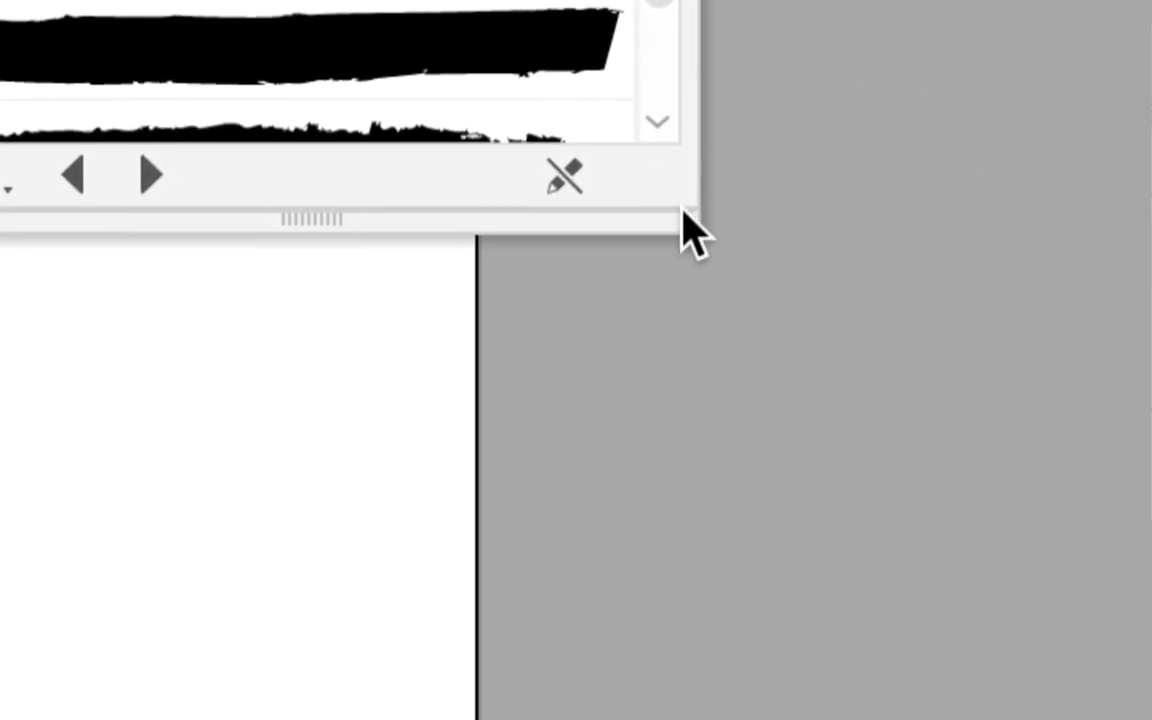
mouse_move(681, 213)
mouse_down()
mouse_move(702, 476)
mouse_move(681, 638)
mouse_up()
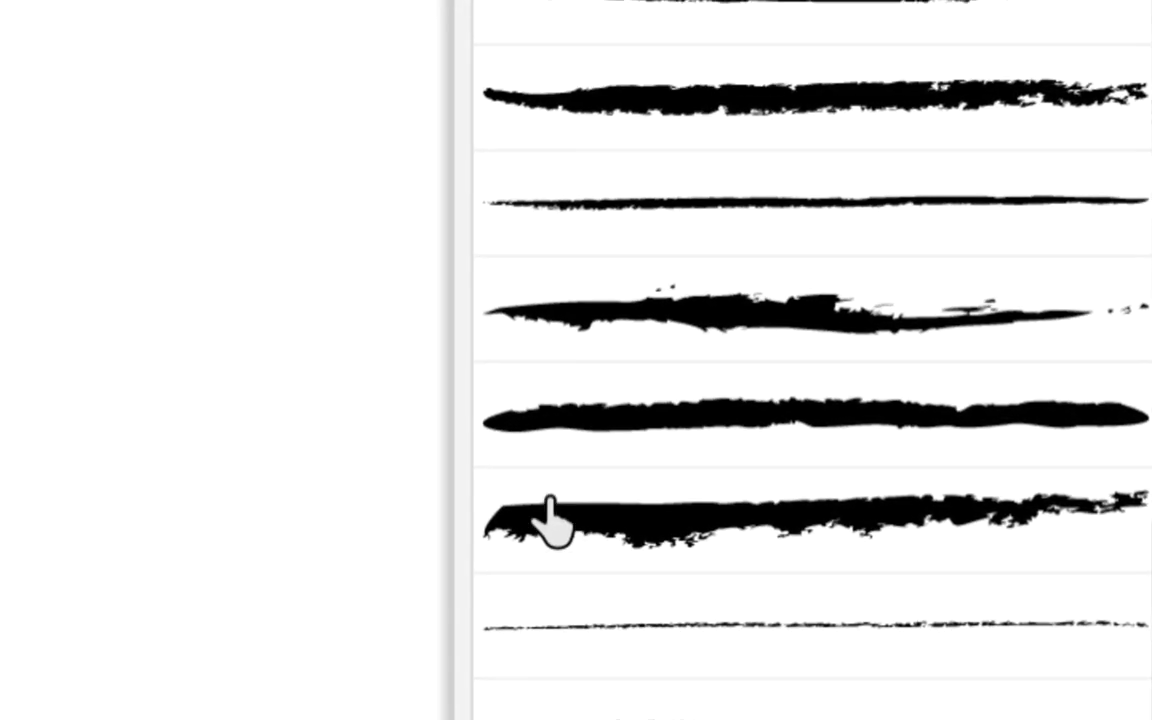
Step: Try a thick, ragged charcoal brush and several thinner ones from the library on the figure's selected paths
click(287, 345)
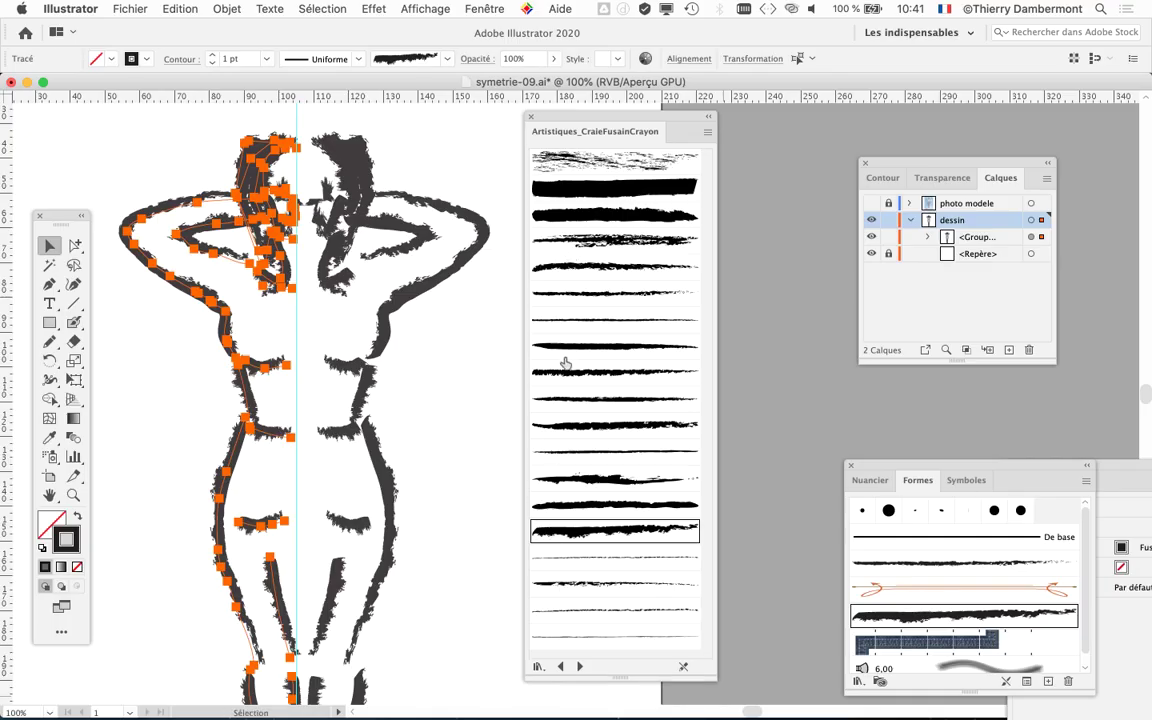
click(567, 321)
click(569, 301)
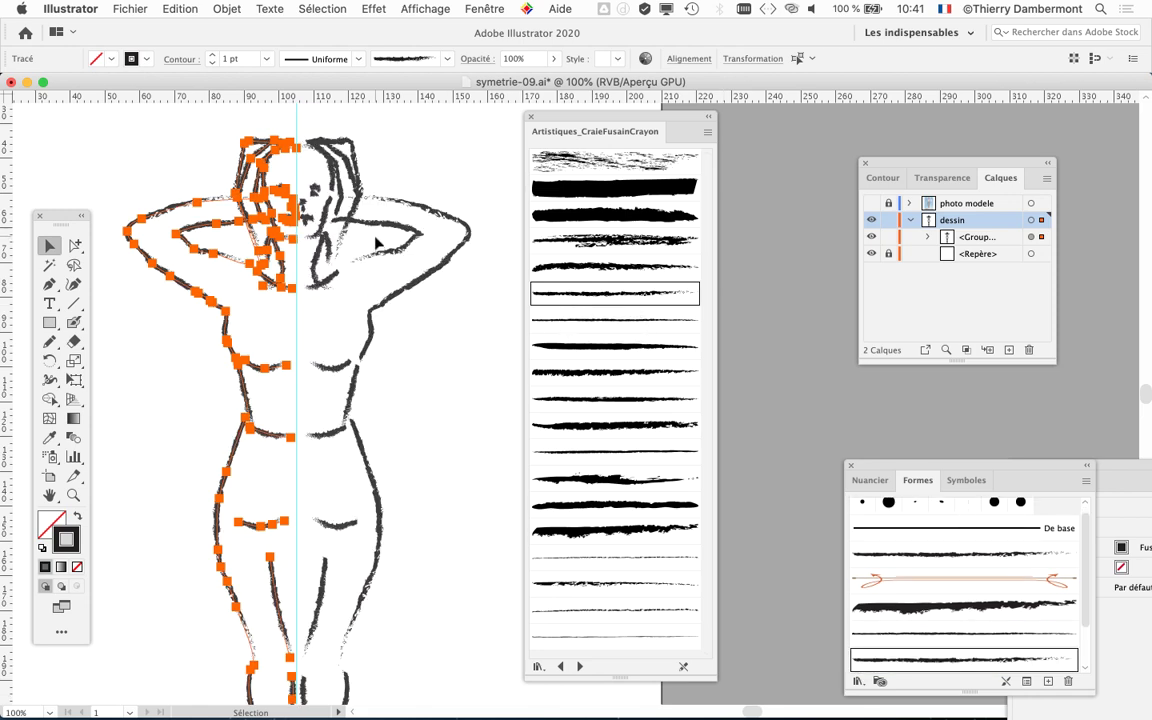
scroll(374, 235, up, 2)
click(568, 328)
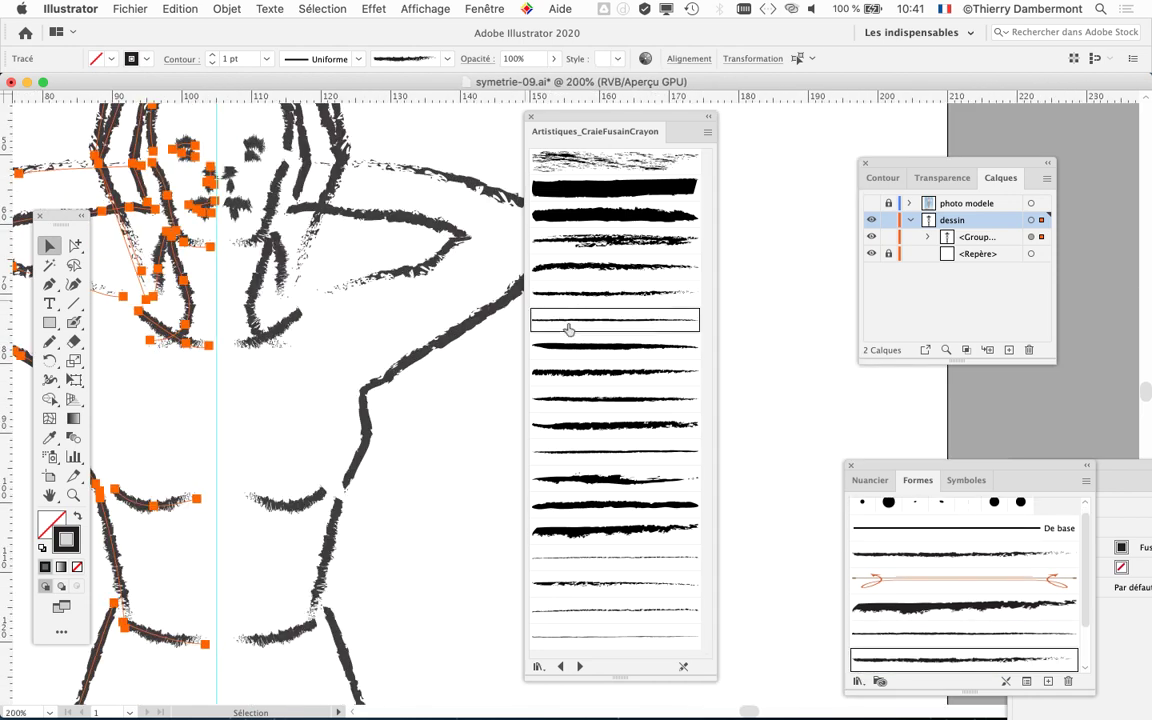
Step: Move the brush library clear of the figure and try its broad chalk brushes, including Craie - Emoussée, on the selected paths
drag(551, 116, 765, 106)
click(788, 231)
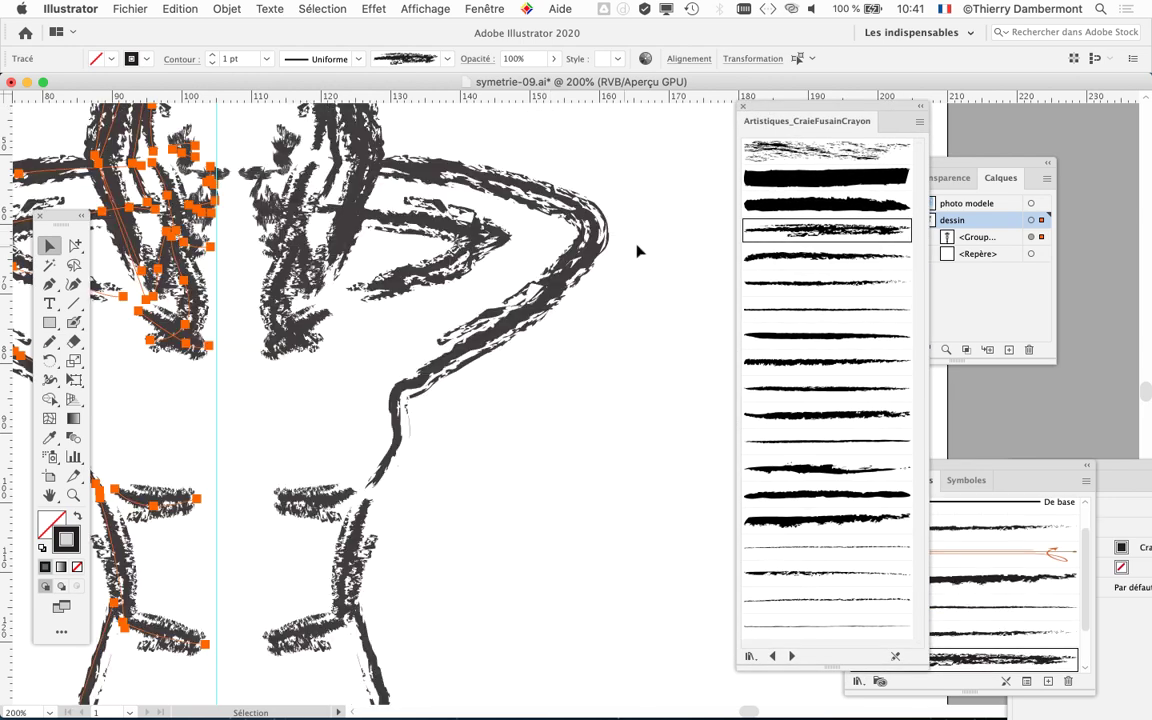
click(810, 204)
drag(412, 242, 581, 244)
click(785, 174)
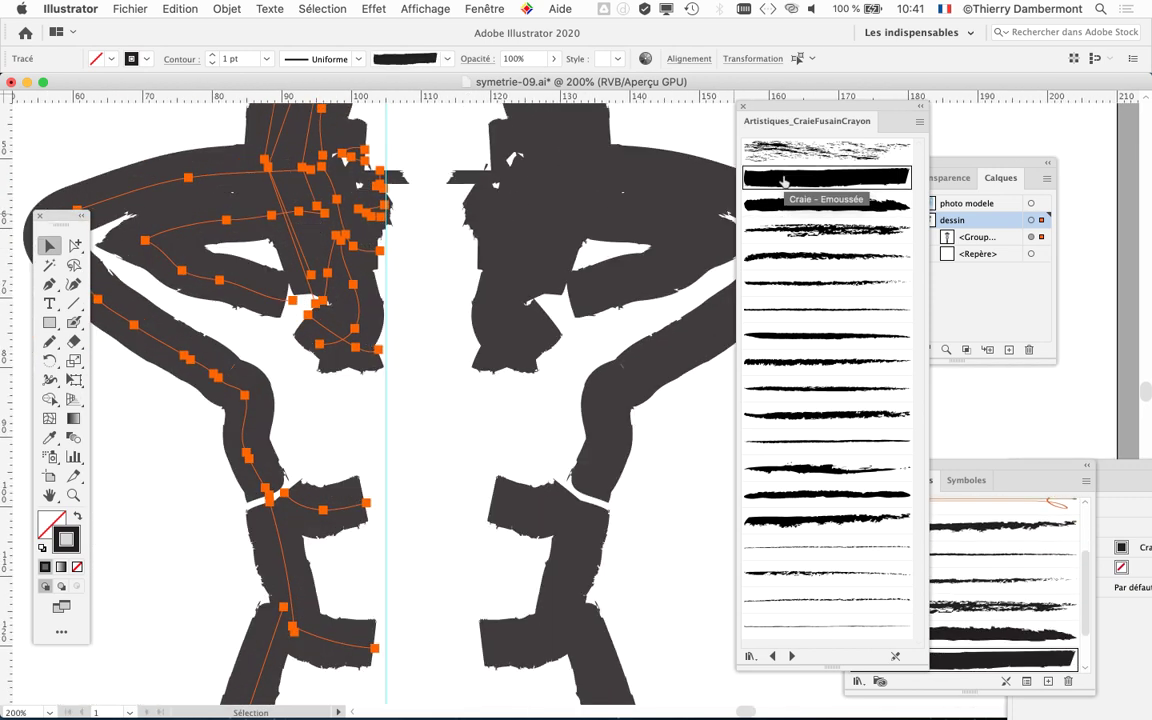
Step: Compare the library's eighth and ninth brushes on the figure, then apply the tenth, a thin tapered charcoal stroke, to the selected paths
click(804, 340)
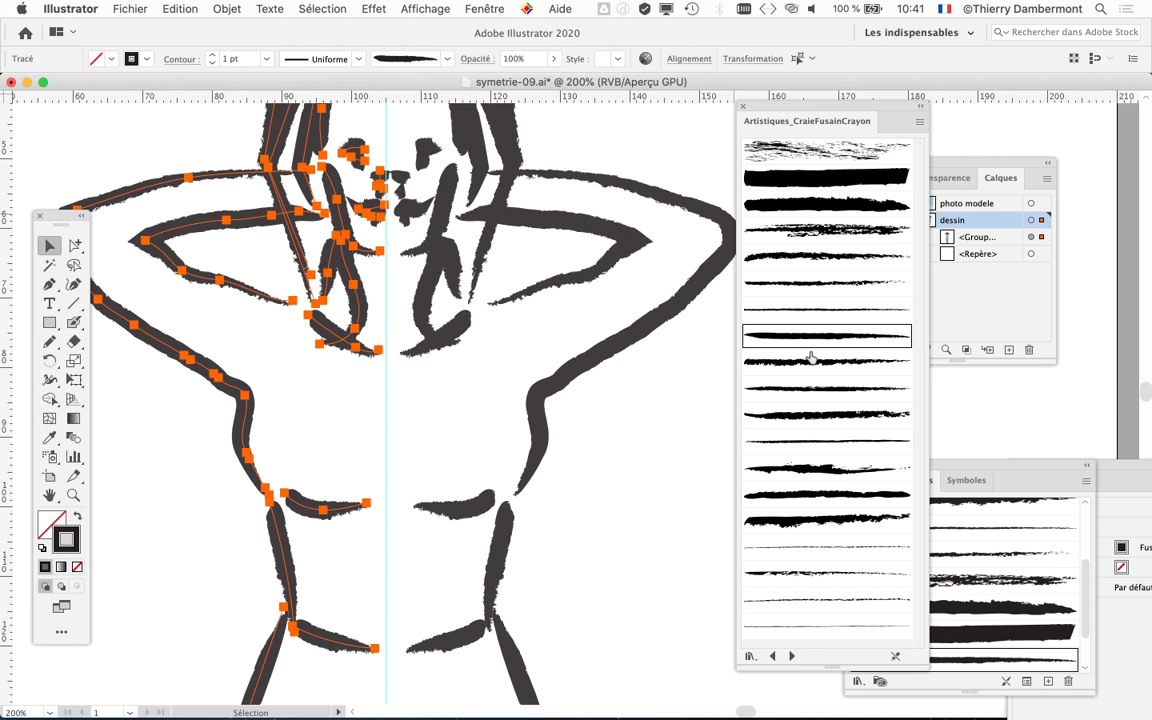
drag(599, 352, 488, 387)
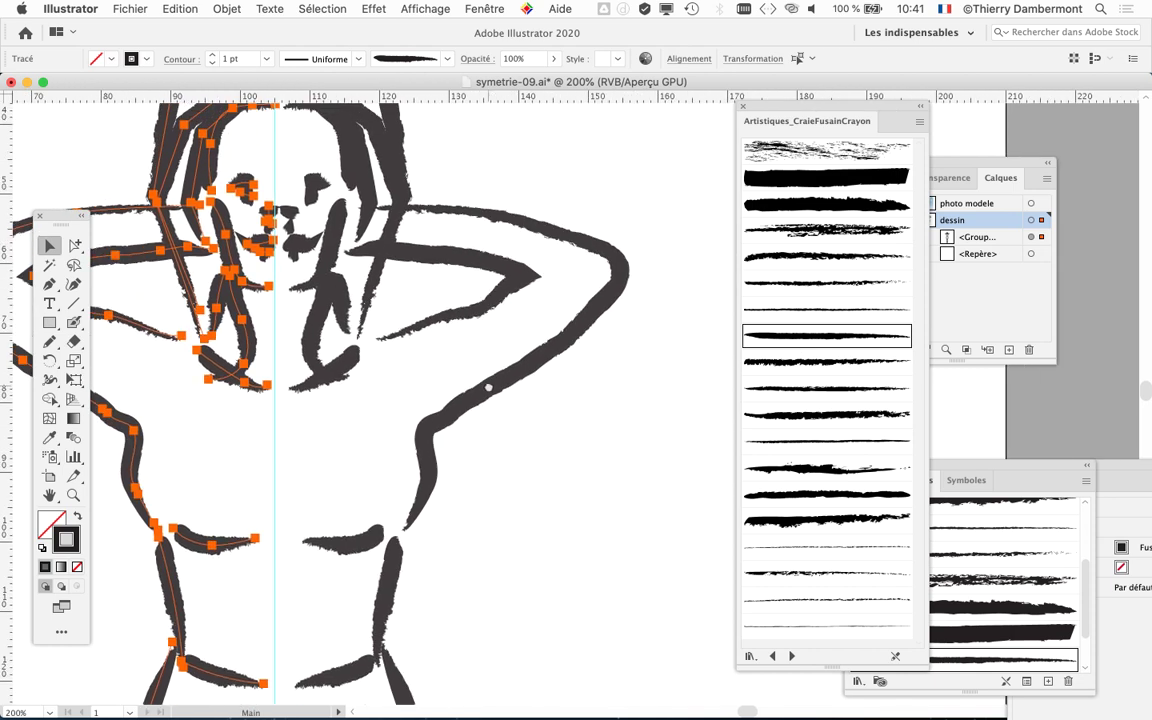
click(786, 364)
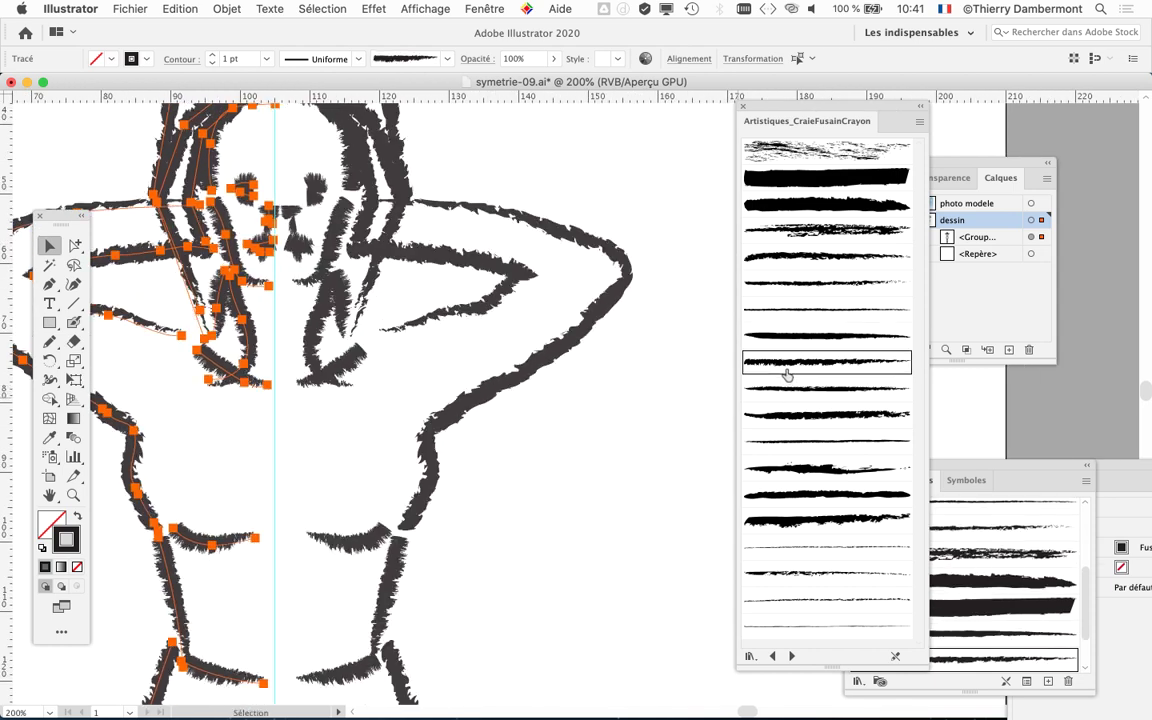
click(791, 392)
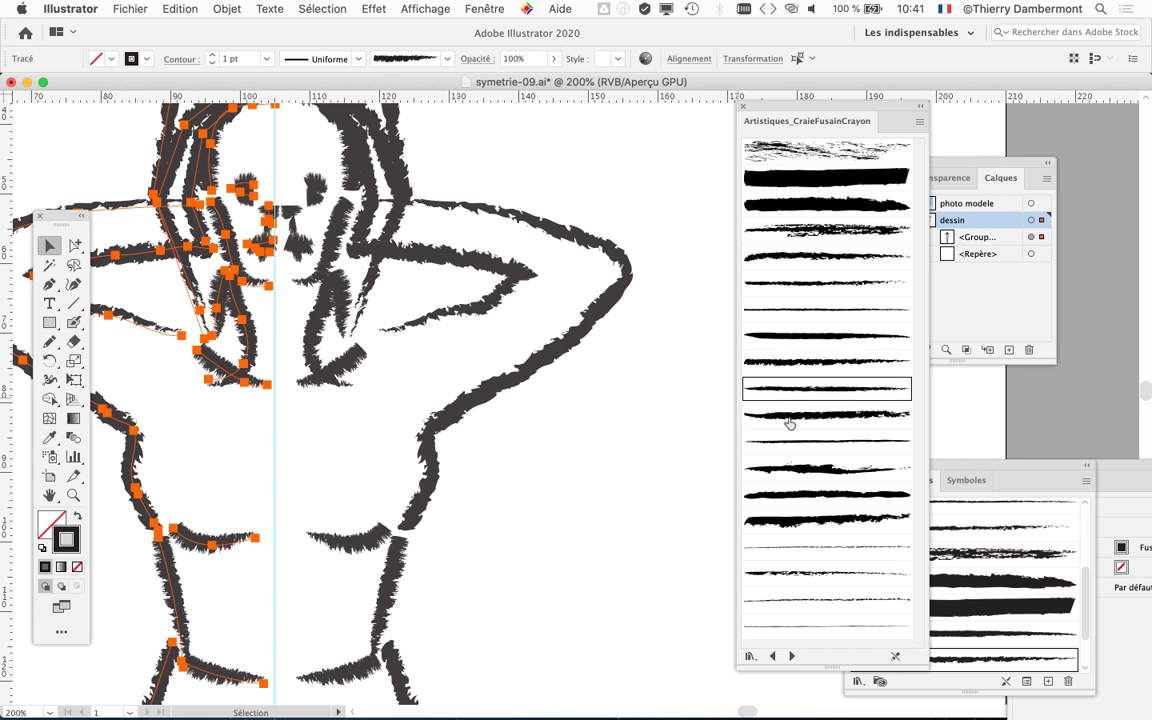
Step: Display the Contour panel beside the figure and reduce the selected paths' stroke weight to 0,5 pt and then 0,25 pt
click(476, 9)
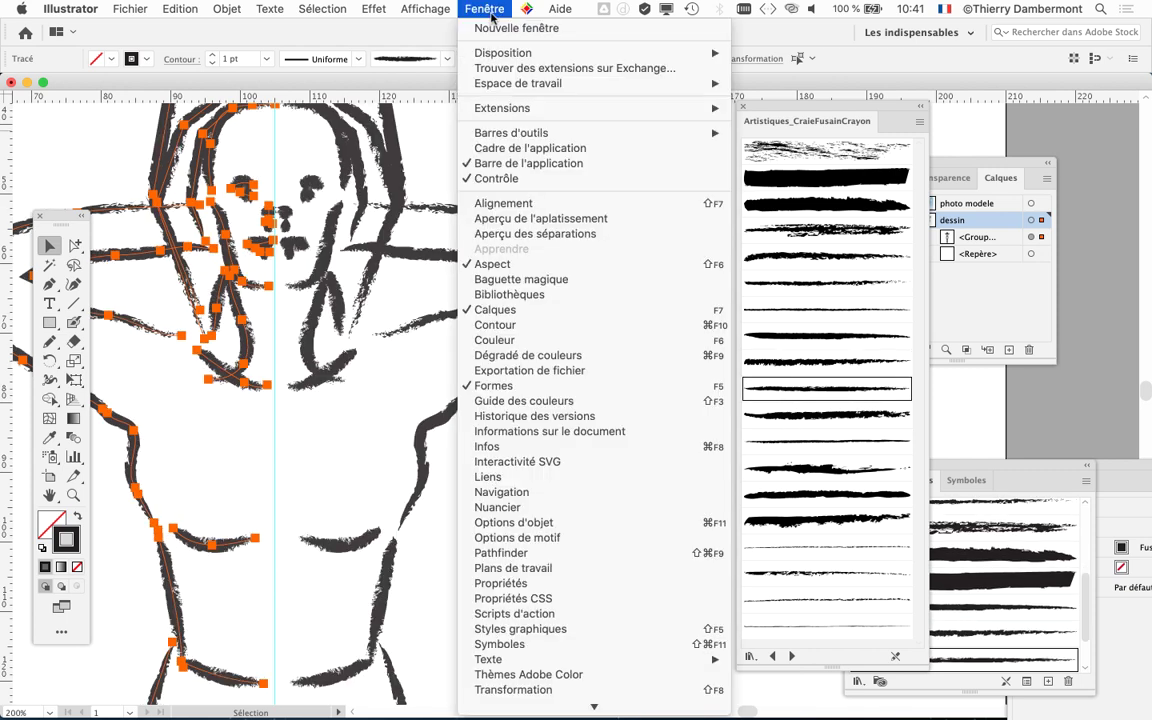
click(538, 332)
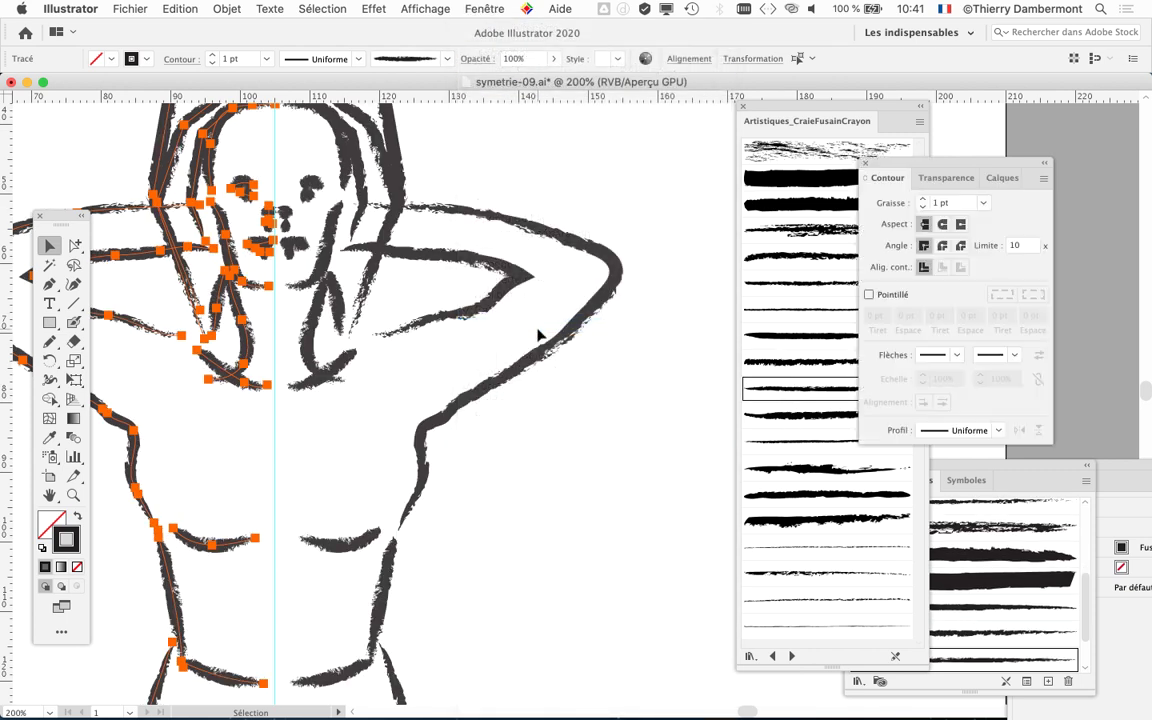
drag(912, 188, 515, 188)
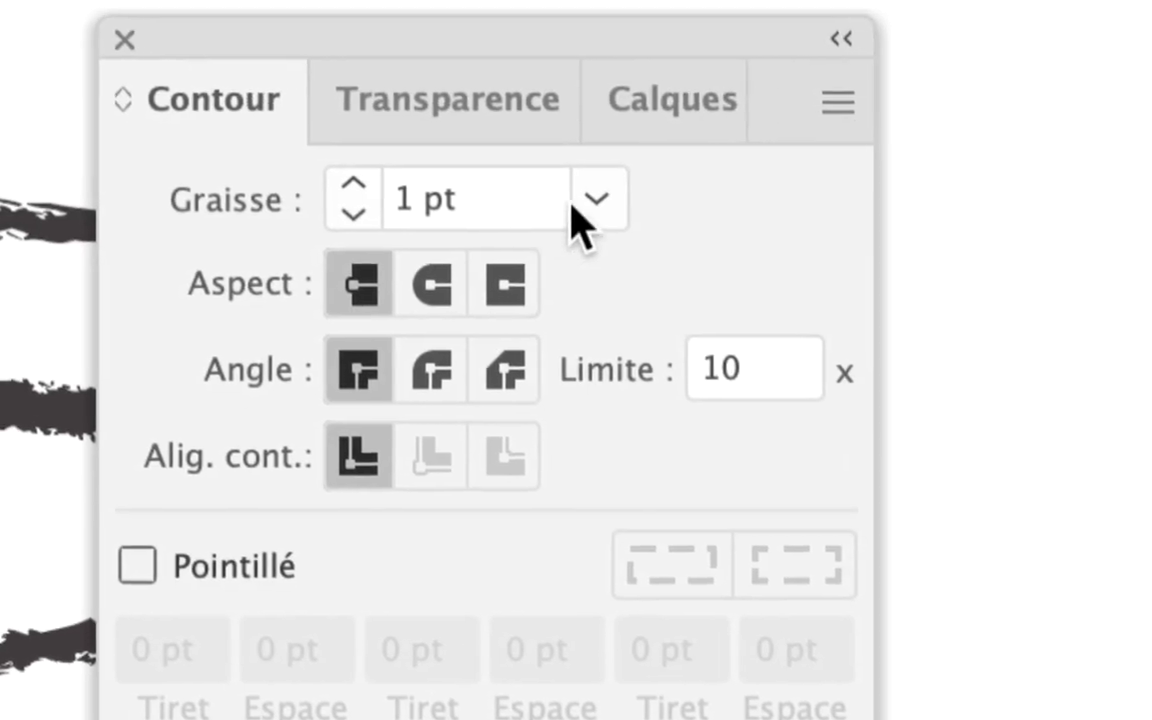
click(733, 186)
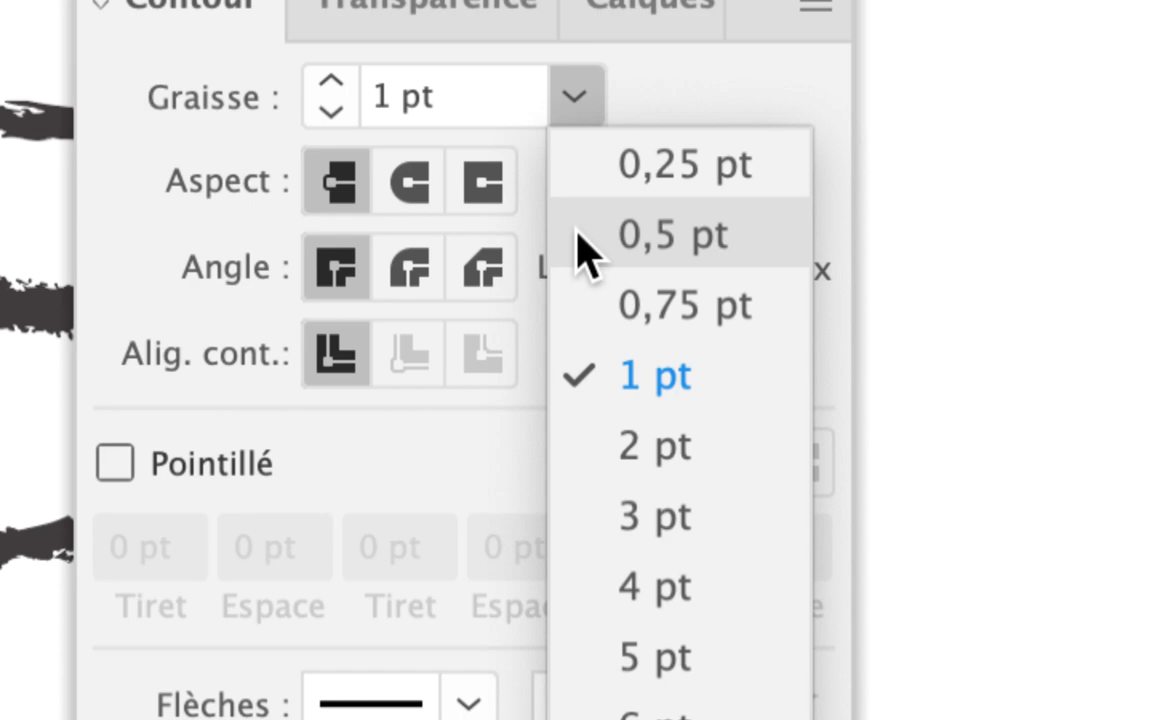
click(586, 249)
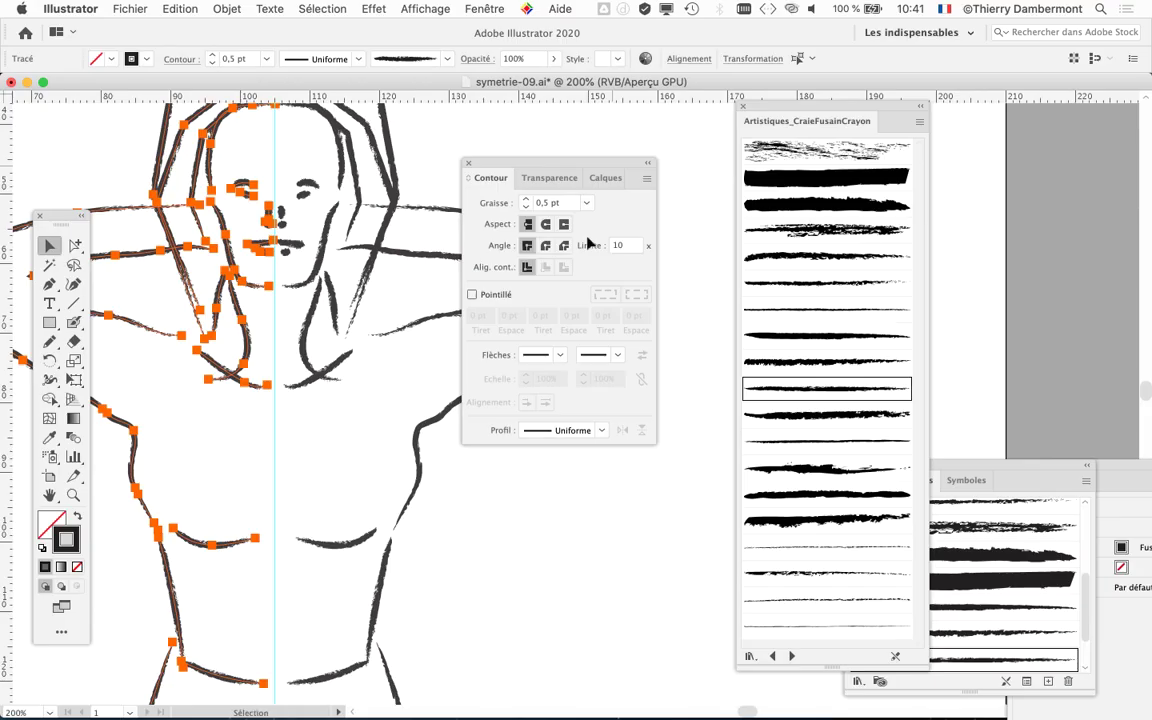
click(587, 204)
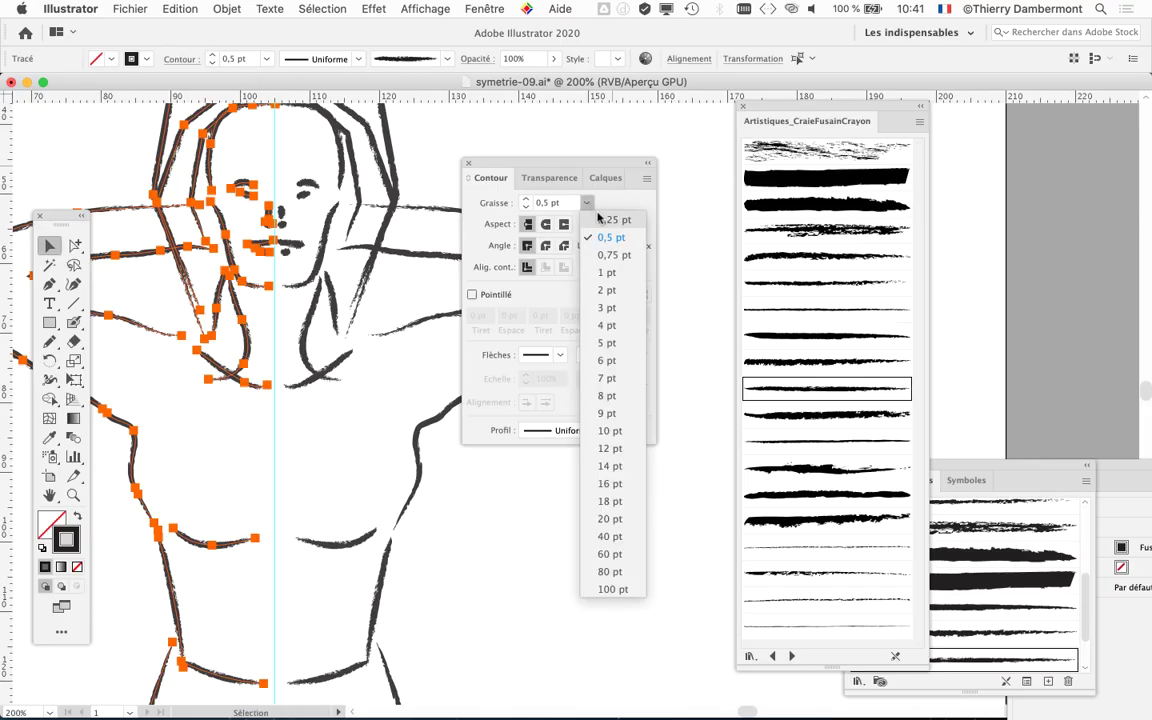
click(601, 220)
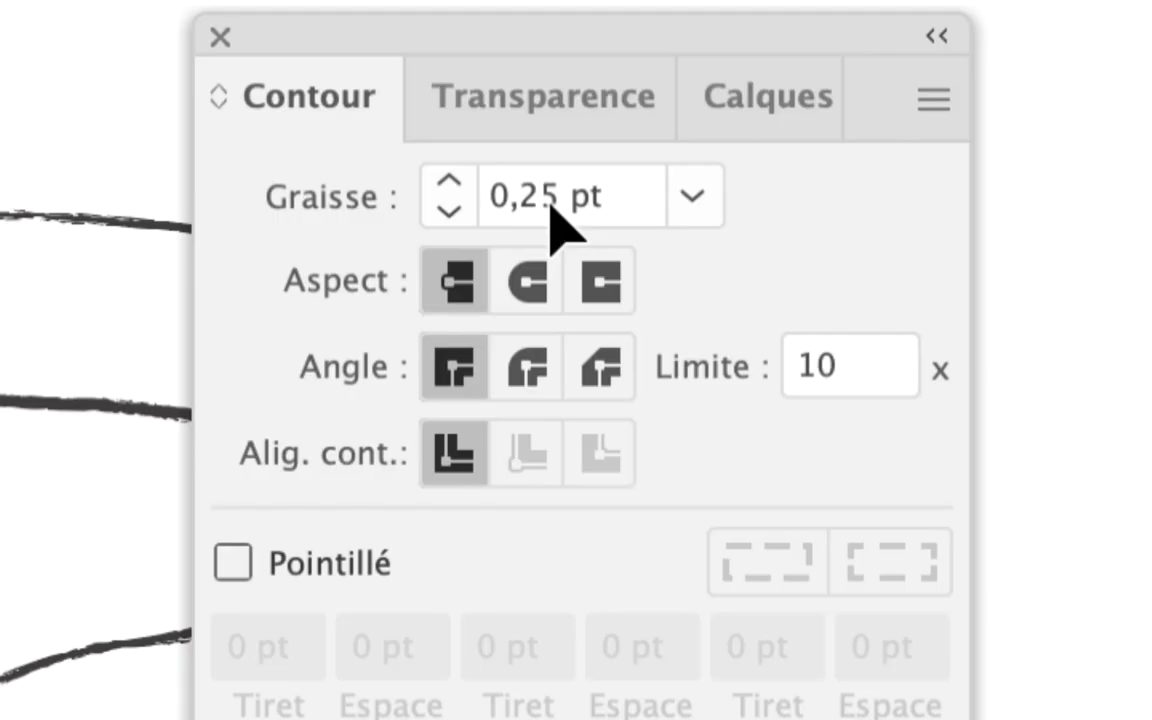
Step: Set the selected paths' stroke weight to a custom value of 0,33 pt
drag(553, 203, 545, 203)
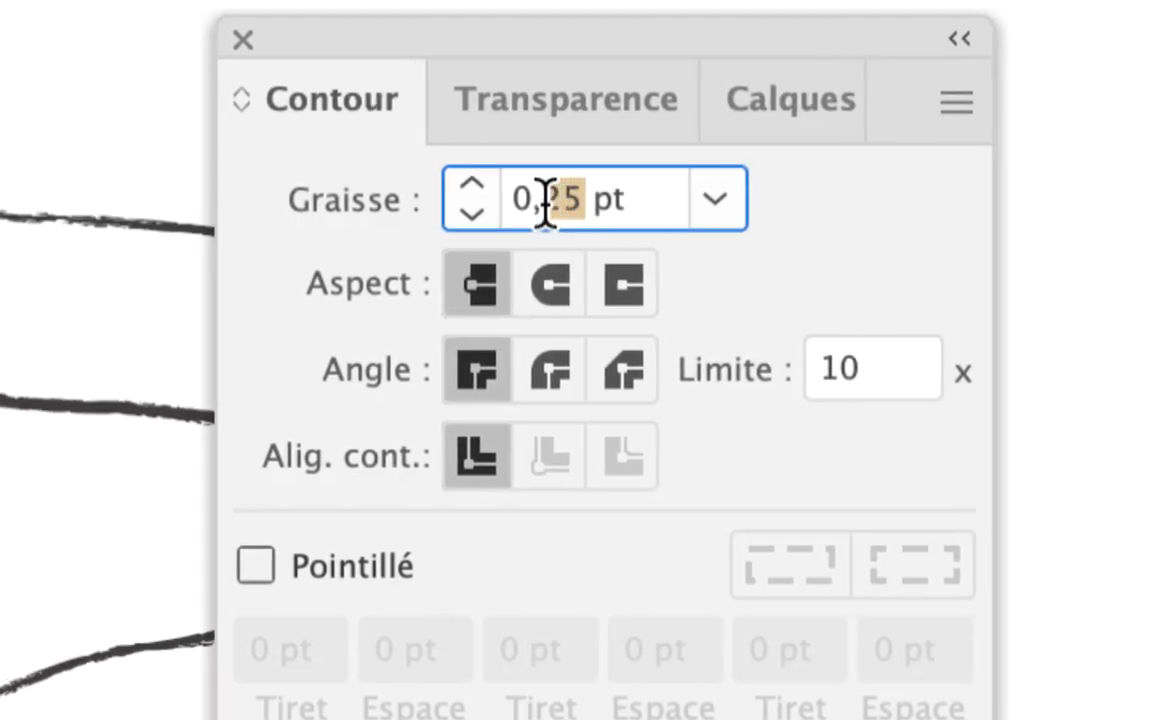
text(33)
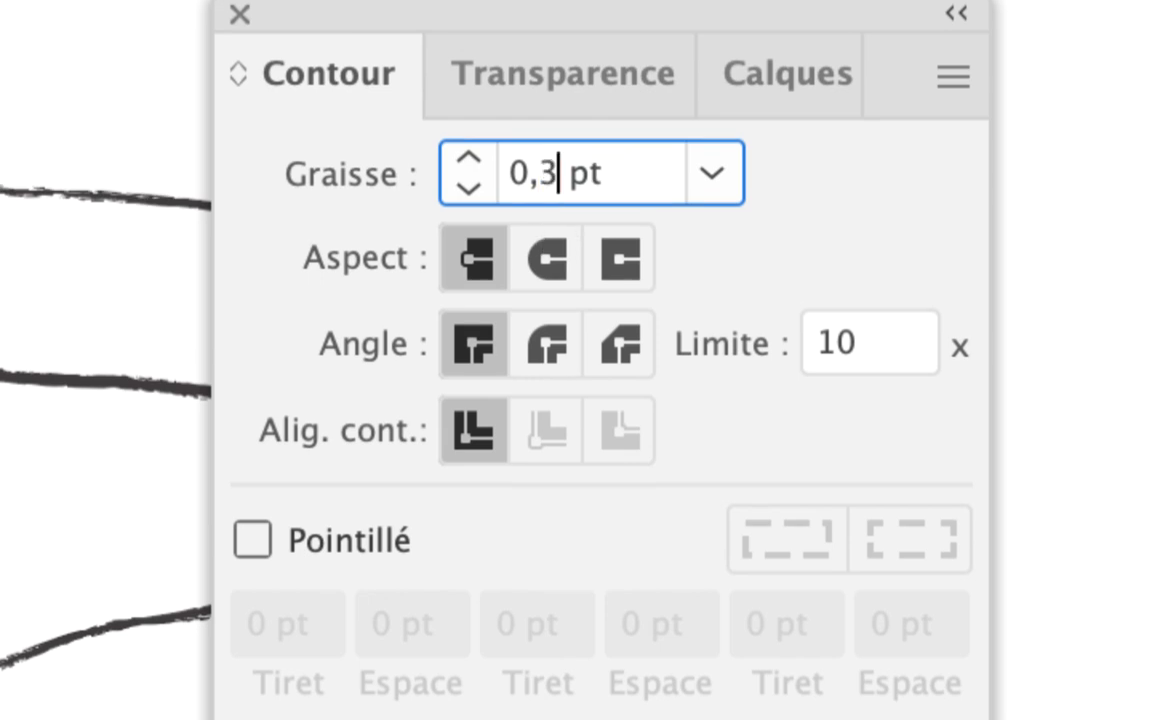
key(Tab)
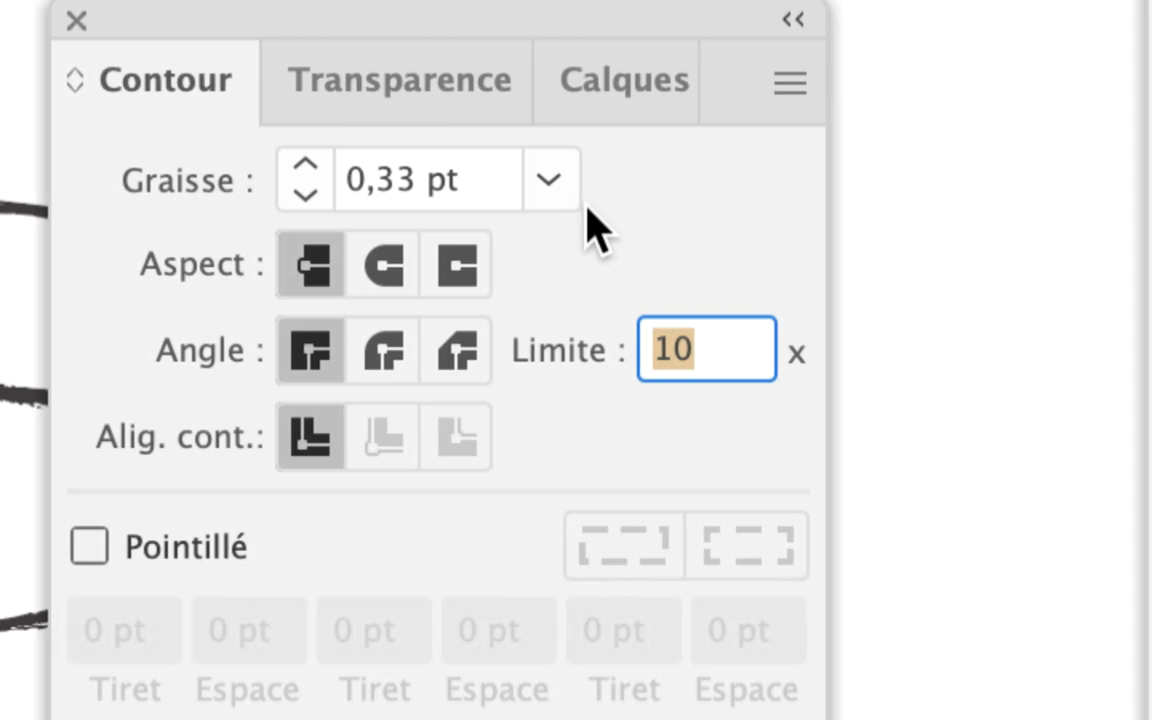
Step: Set the stroke weight back to the 0,25 pt preset and move the Contour panel away from the figure
click(586, 216)
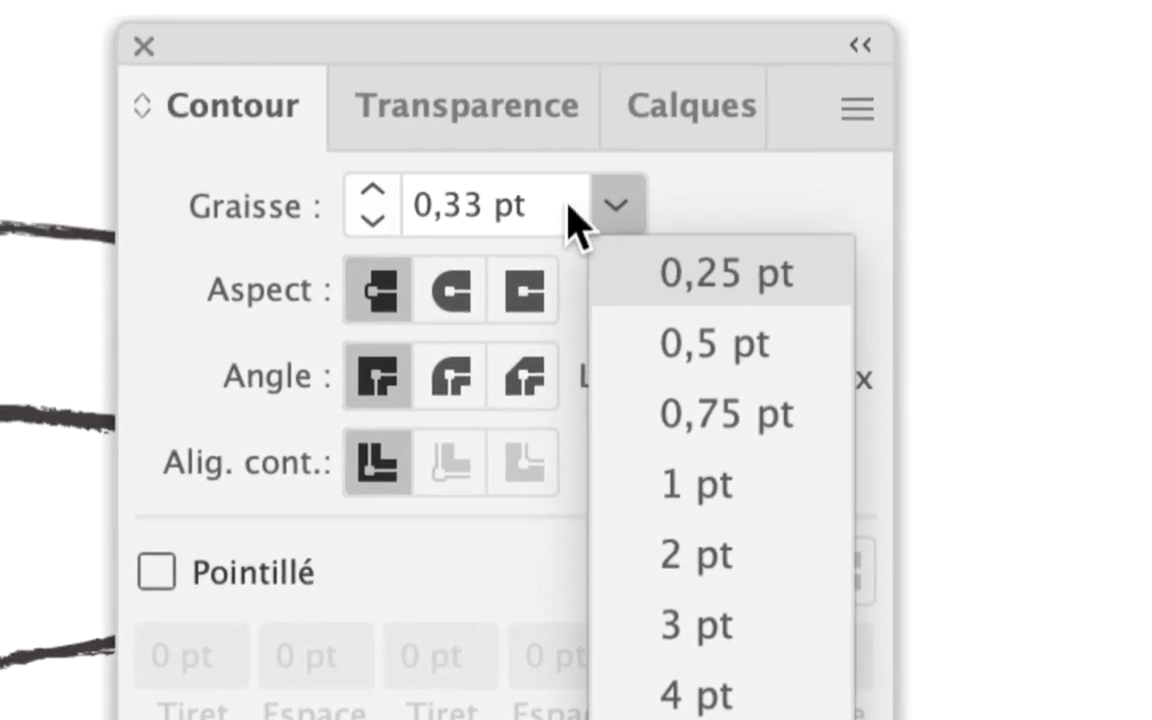
click(596, 230)
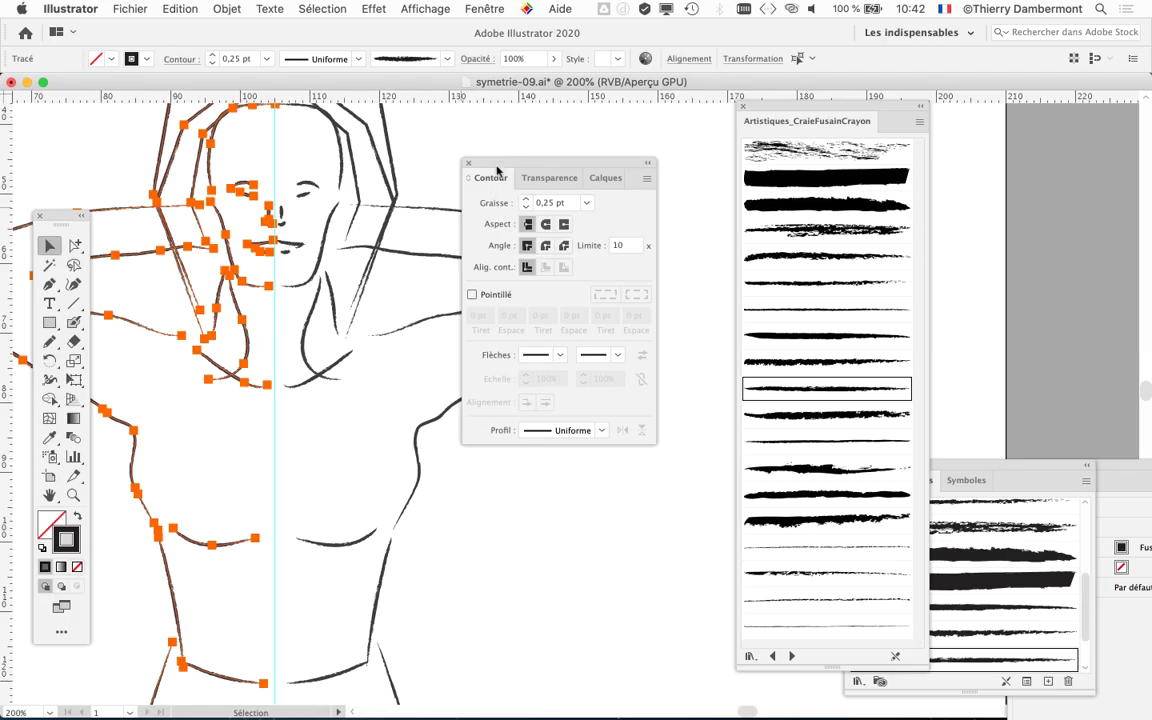
drag(497, 172, 662, 191)
Step: Examine the texture of the thinned brush strokes close up on the torso and across the head and raised arm
scroll(442, 378, down, 1)
scroll(337, 514, up, 1)
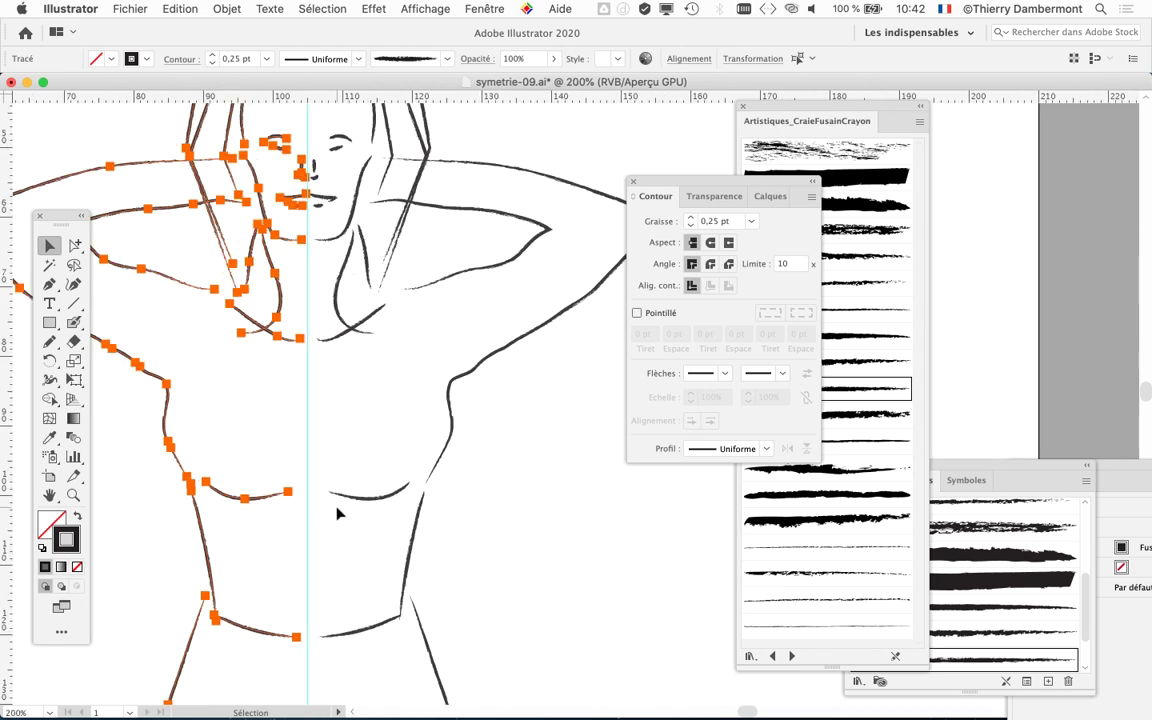
scroll(335, 508, up, 4)
scroll(324, 476, down, 1)
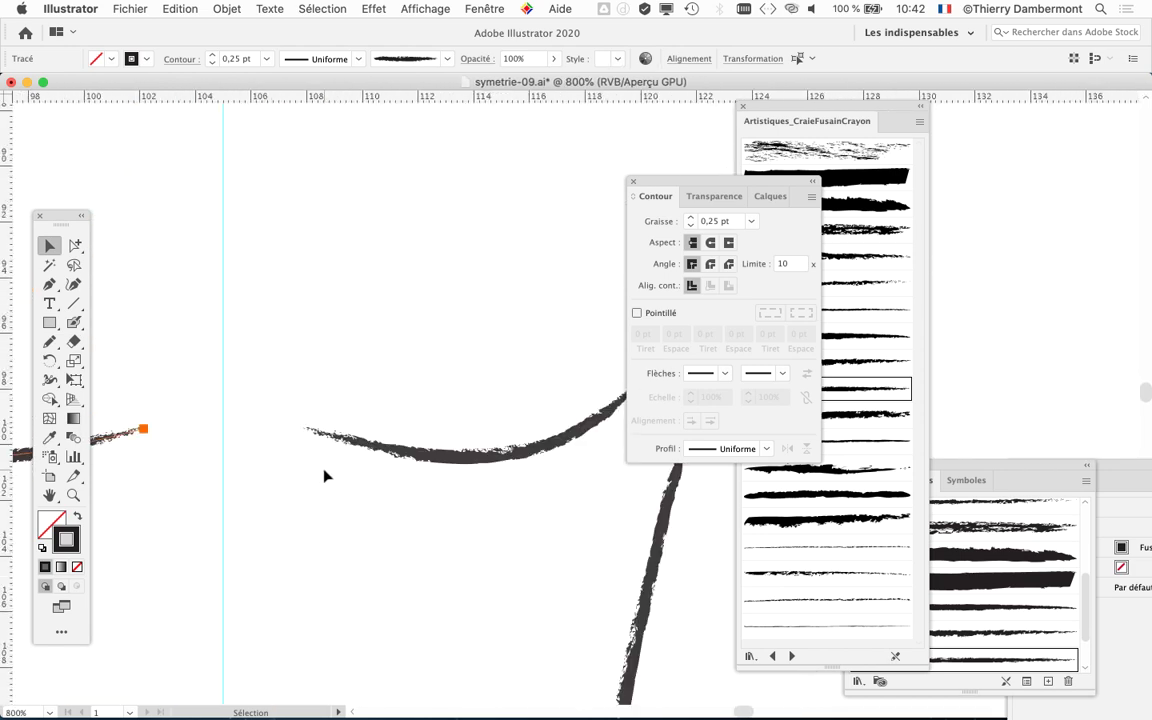
scroll(324, 476, down, 4)
drag(147, 329, 396, 450)
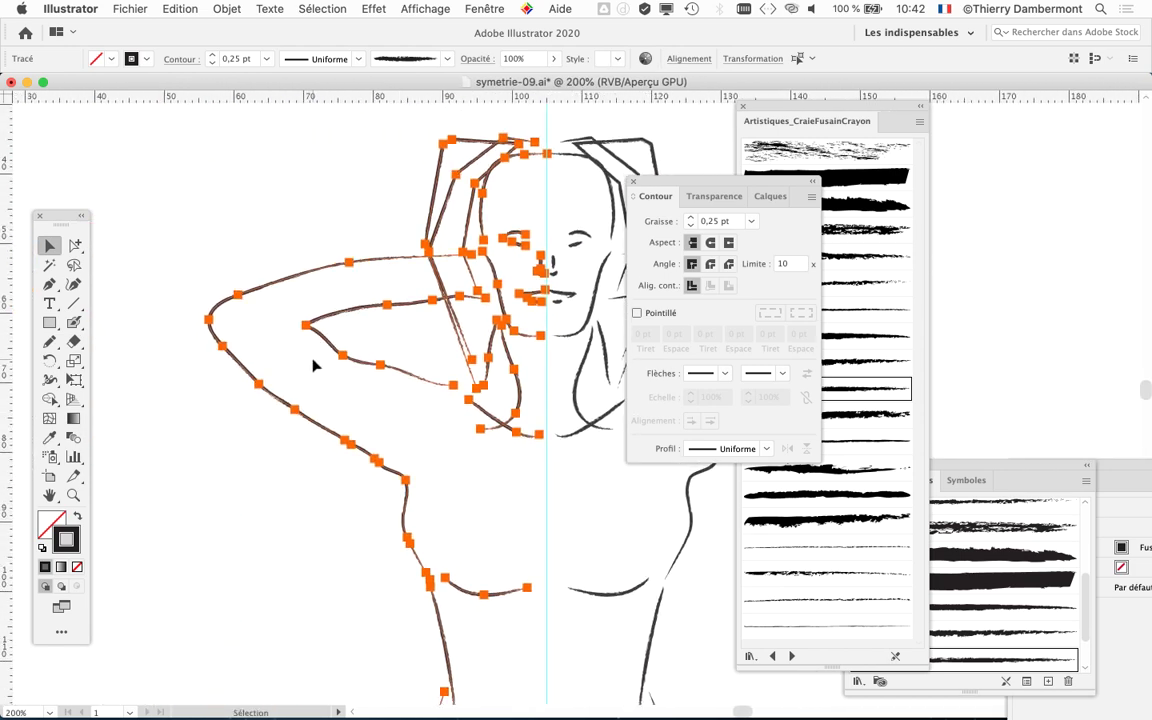
Step: Deselect the paths and examine the charcoal strokes close up around the neck and face, and across the whole figure
scroll(313, 366, up, 2)
drag(545, 442, 219, 401)
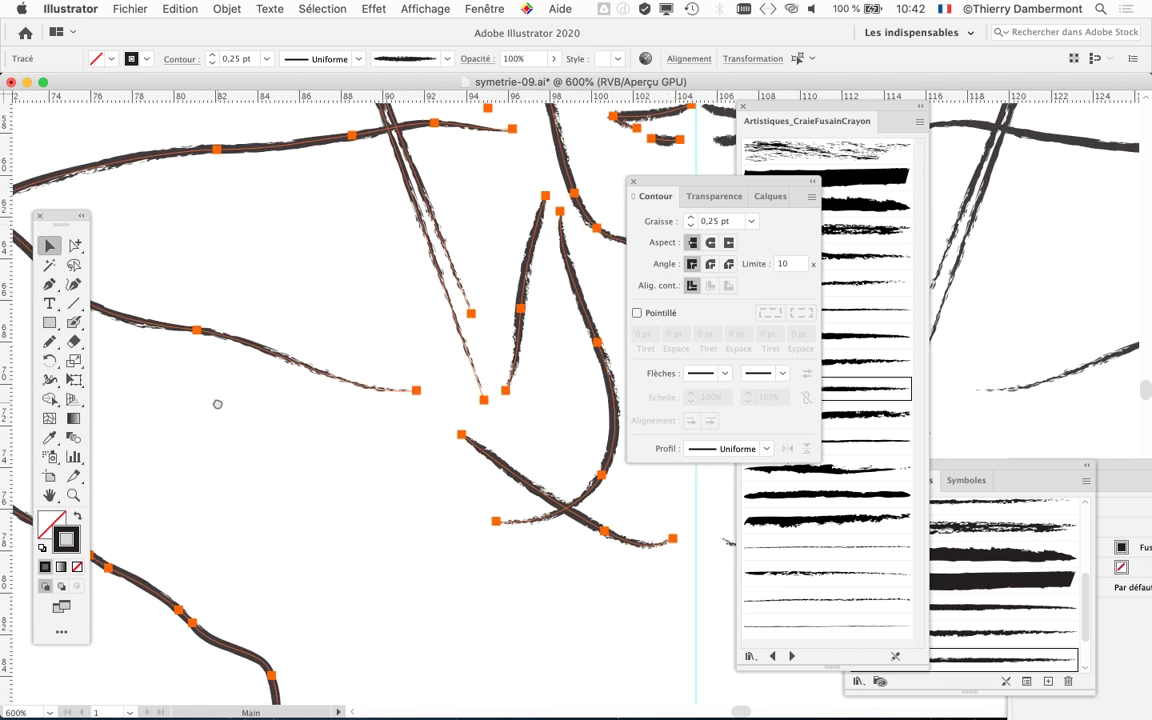
click(356, 466)
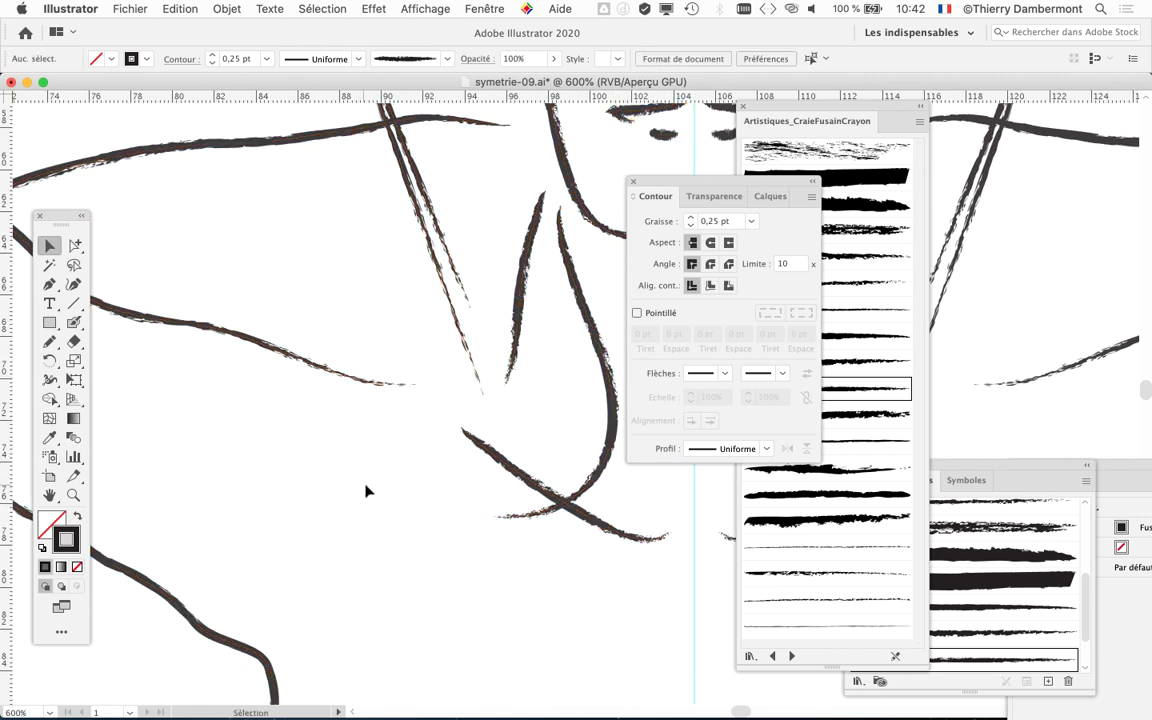
scroll(366, 490, up, 10)
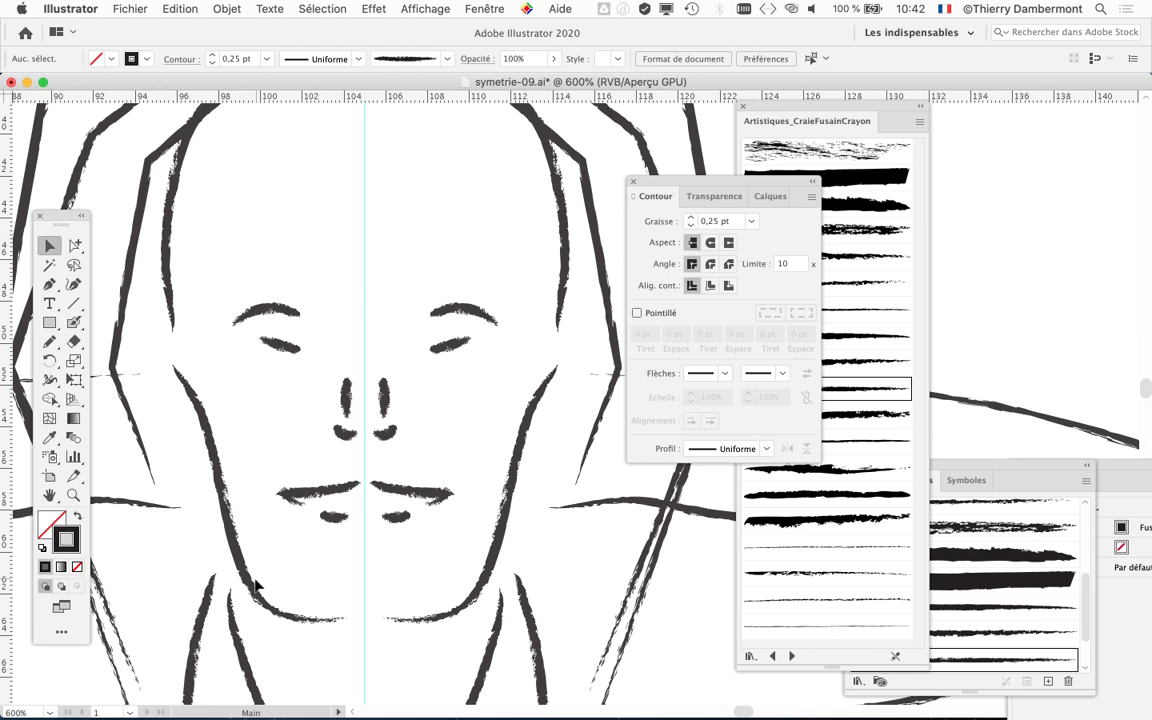
alt+scroll(410, 525, down, 3)
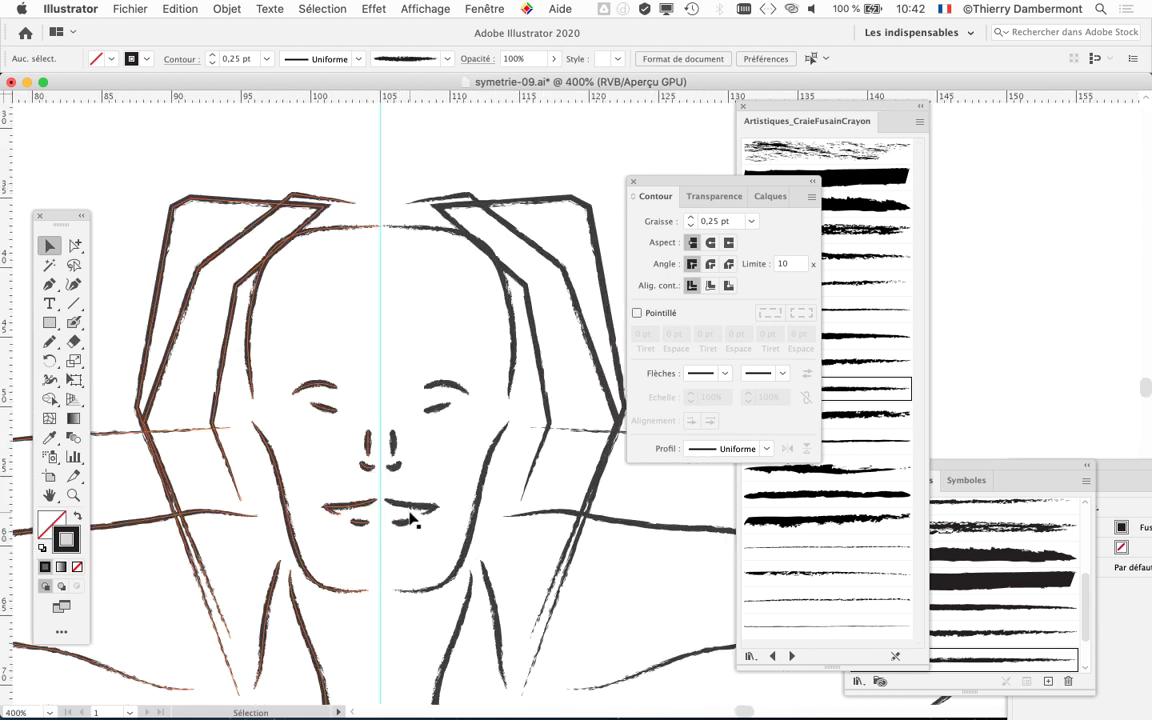
alt+scroll(410, 514, up, 2)
drag(477, 487, 481, 408)
alt+scroll(474, 444, down, 8)
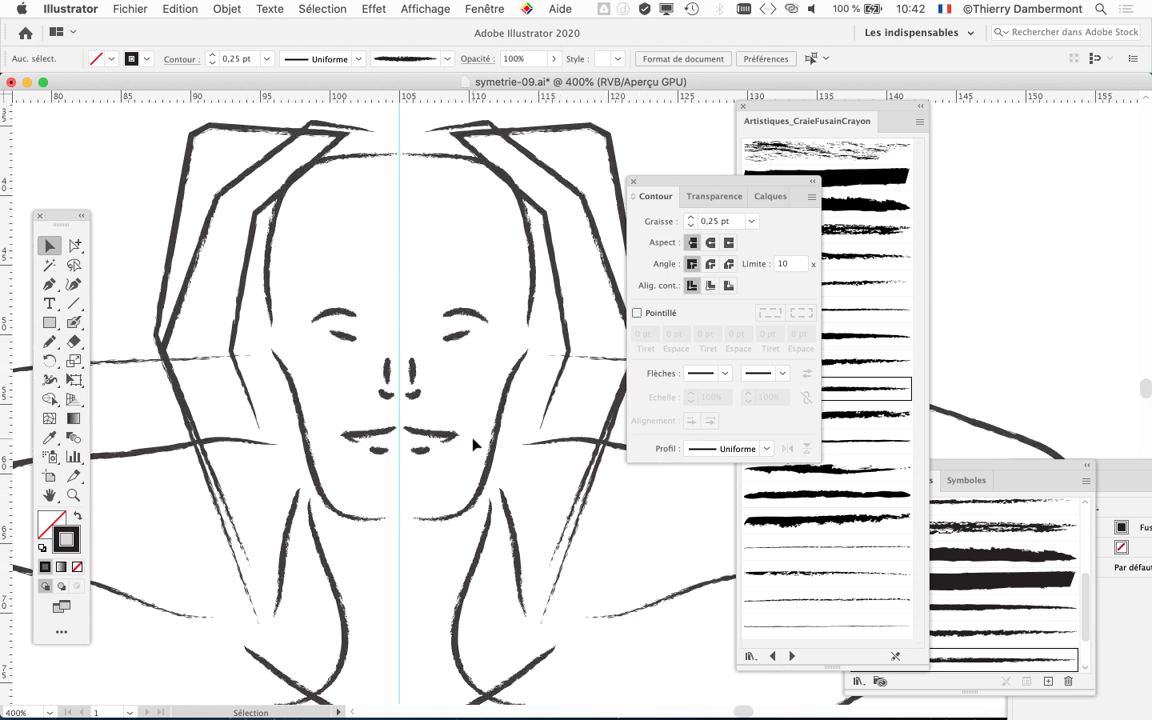
alt+scroll(474, 452, down, 1)
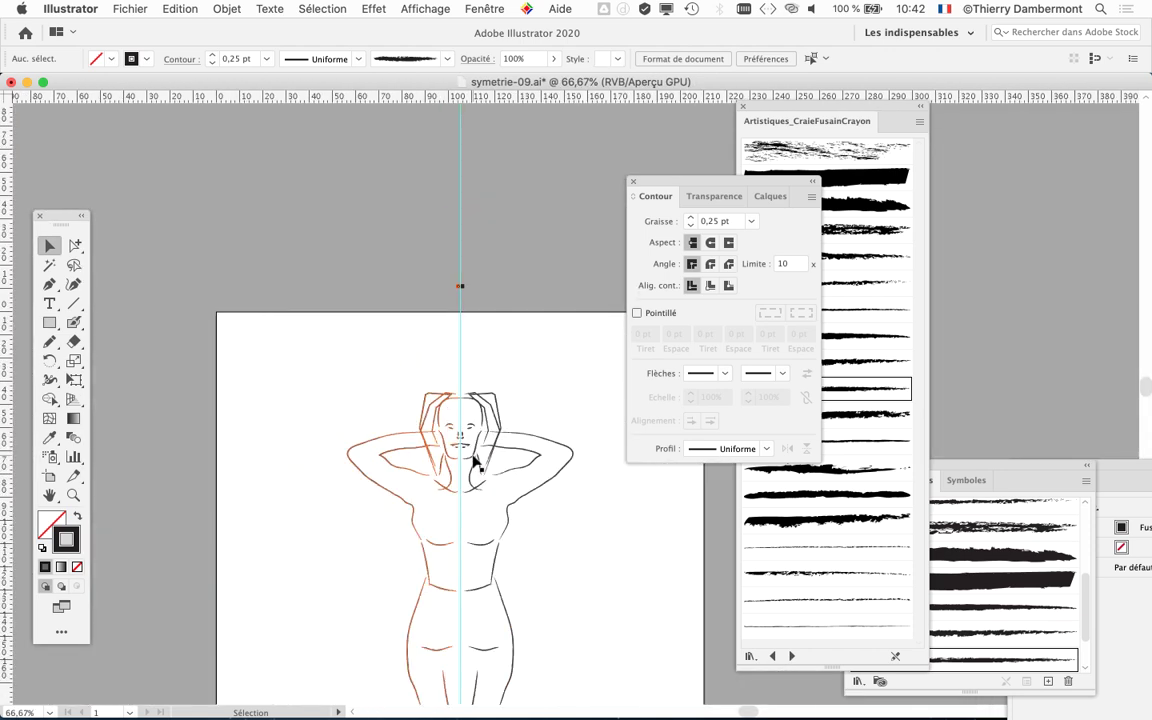
drag(476, 585, 395, 369)
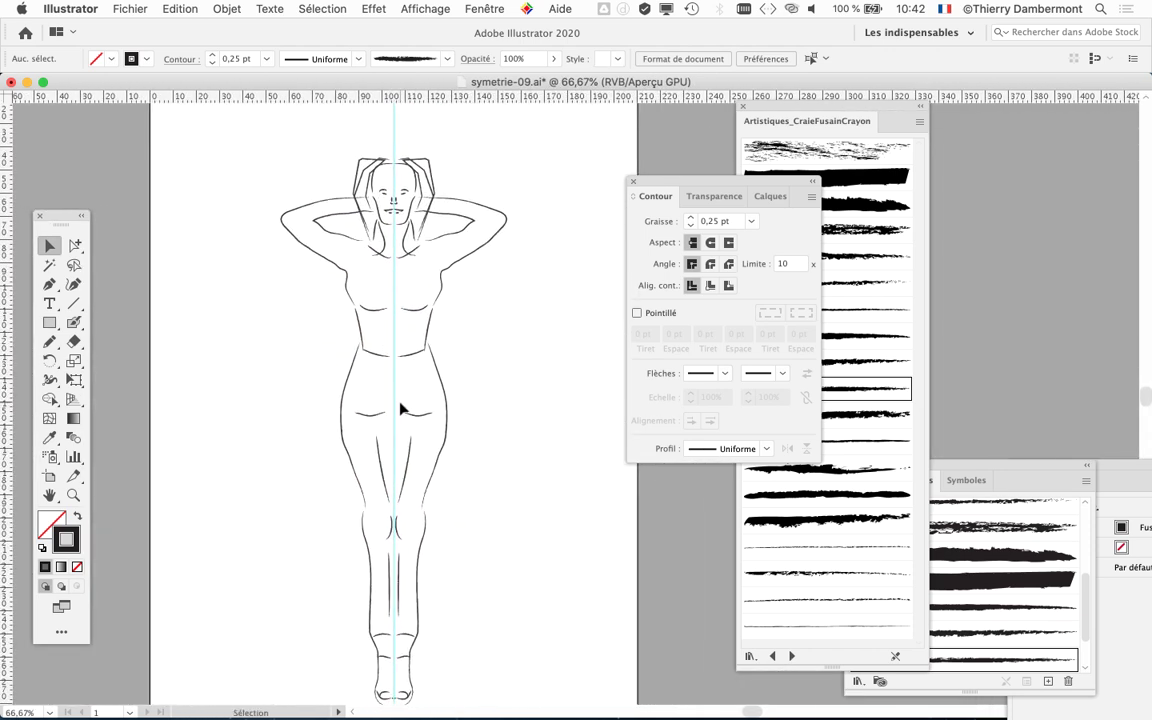
Step: Save the drawing as a new Adobe Illustrator file named symetrie-10.ai, accepting the default Illustrator options
click(129, 8)
click(160, 146)
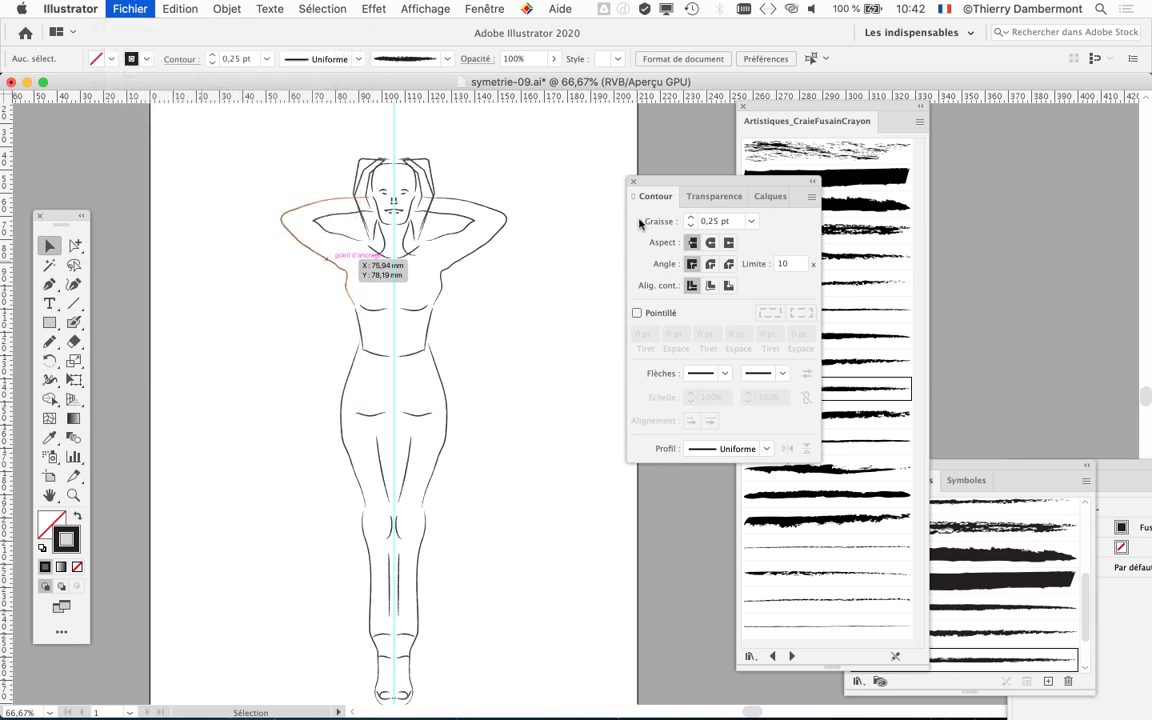
click(583, 118)
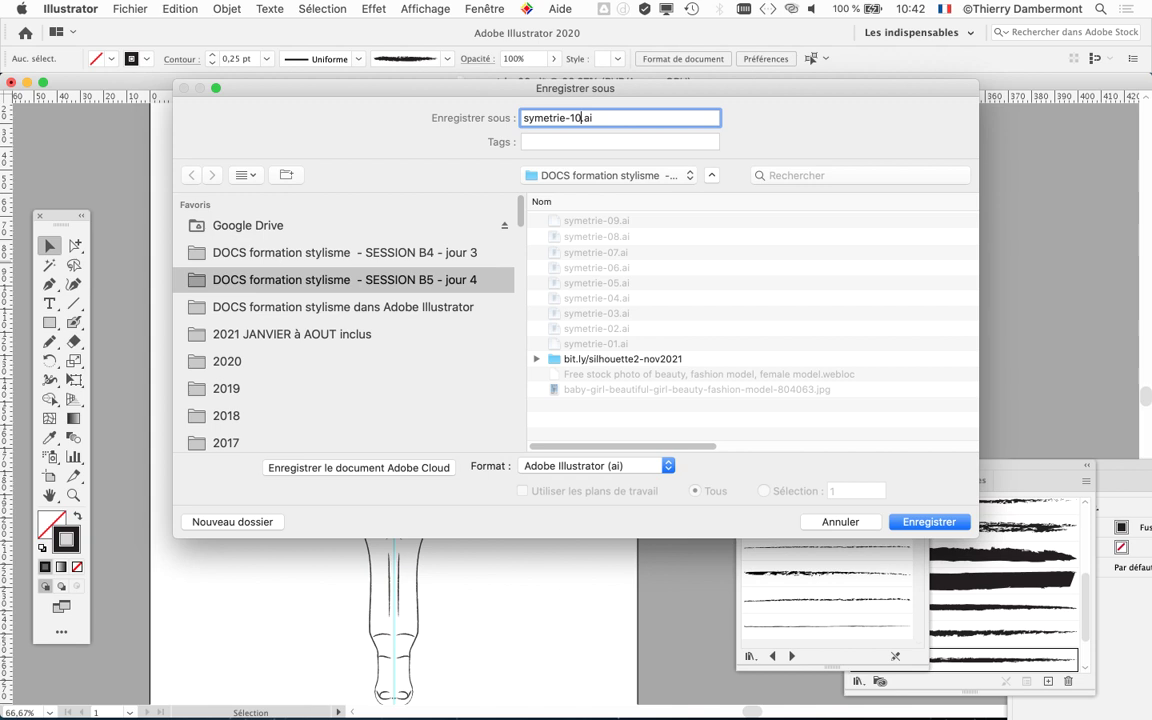
click(930, 522)
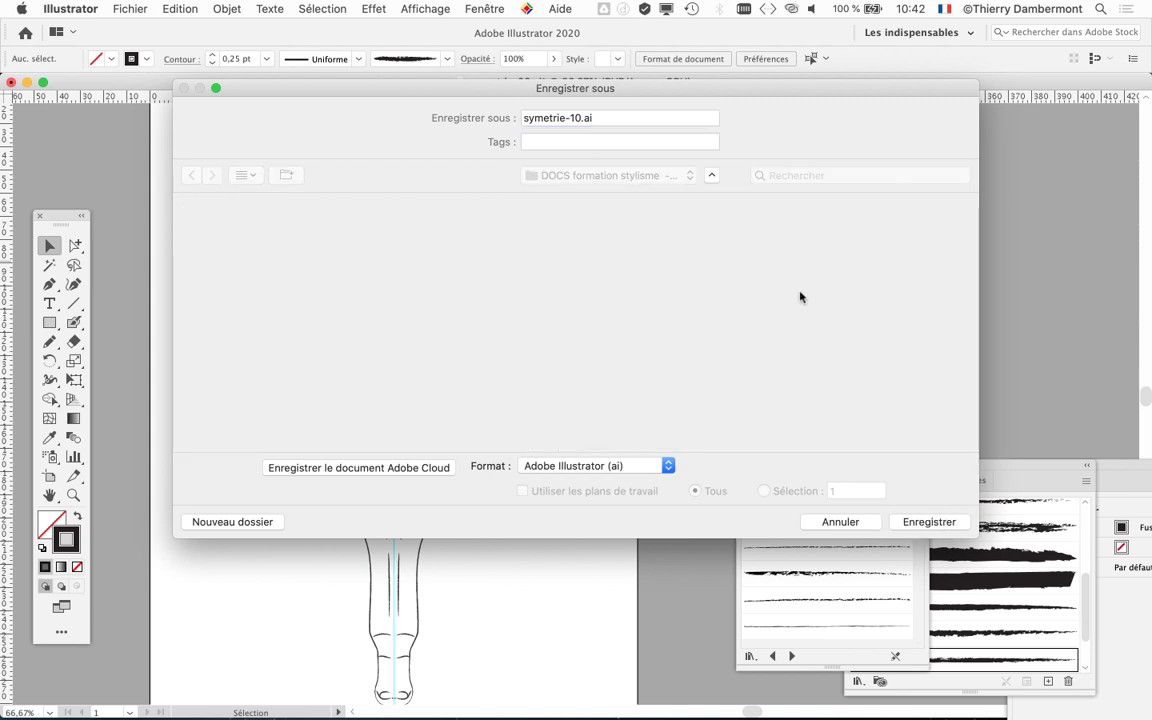
key(Return)
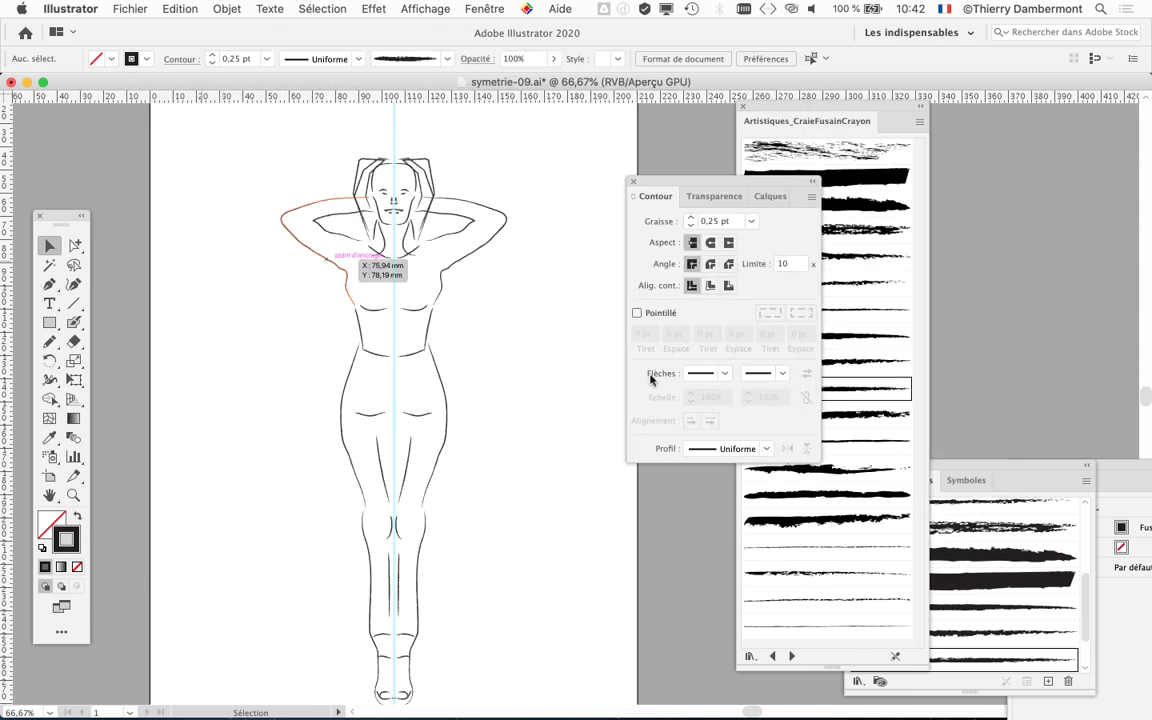